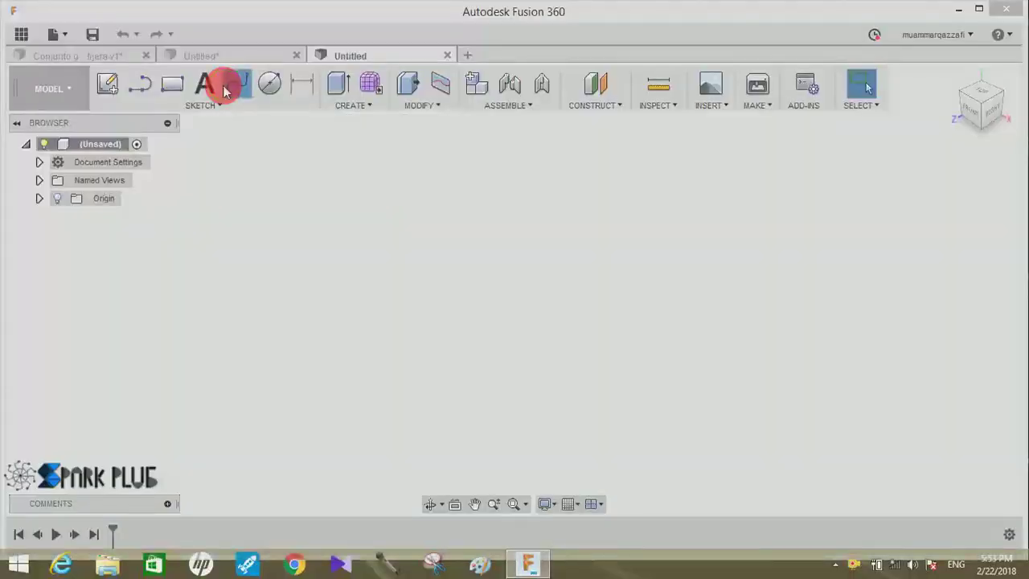
Start a spline on the right origin plane and place its first three wavy points
left_click(227, 89)
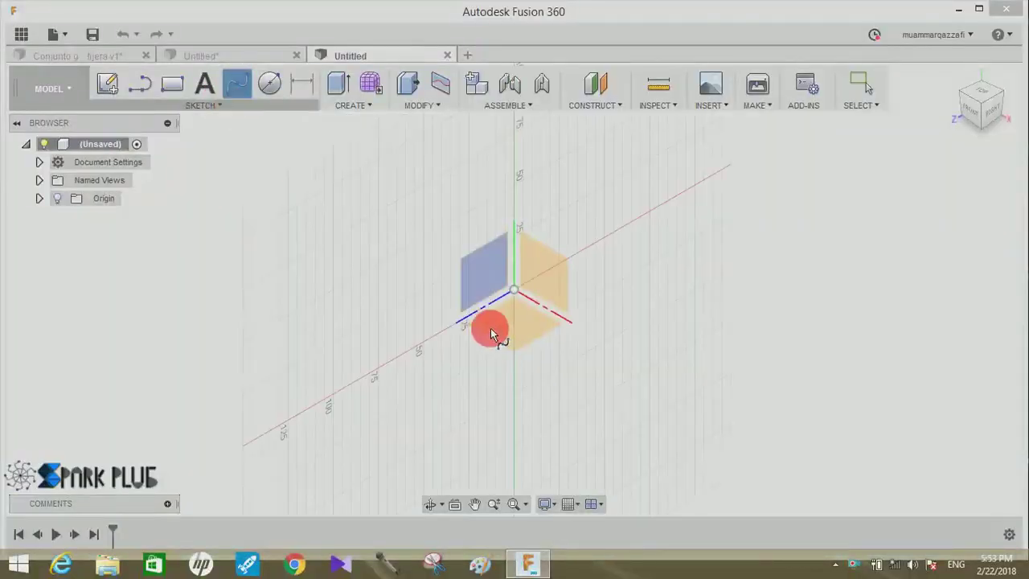
left_click(477, 283)
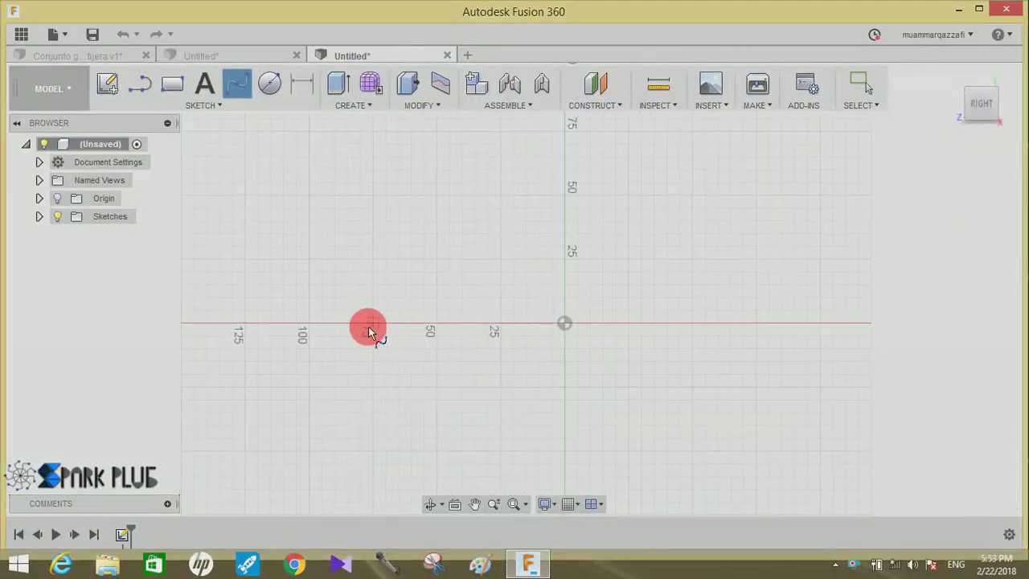
left_click(334, 323)
left_click(488, 285)
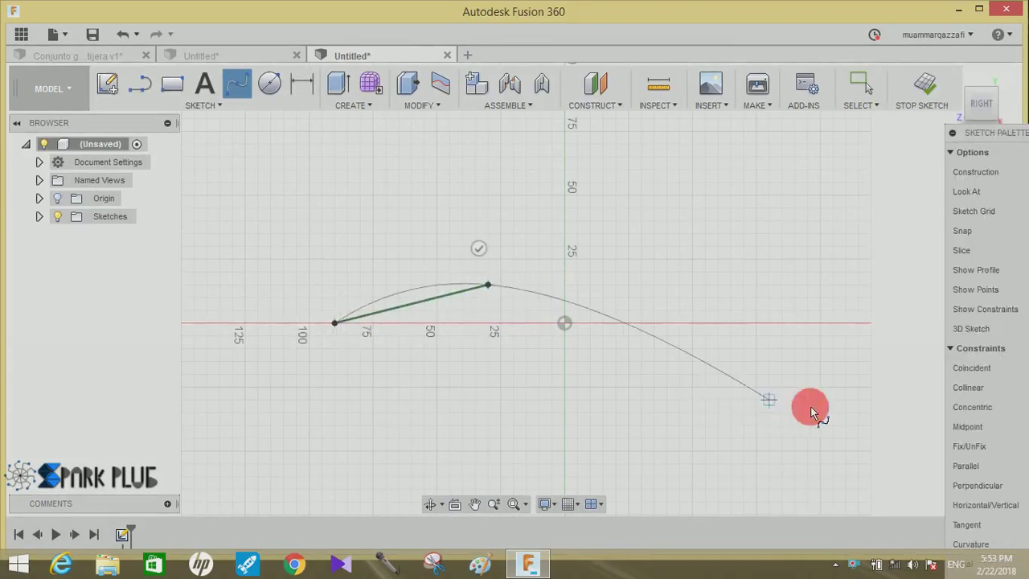
left_click(777, 404)
Finish the five-point wavy spline and switch the workspace to Patch
middle_click_drag(897, 368, 586, 369)
scroll(586, 368, "down", 3)
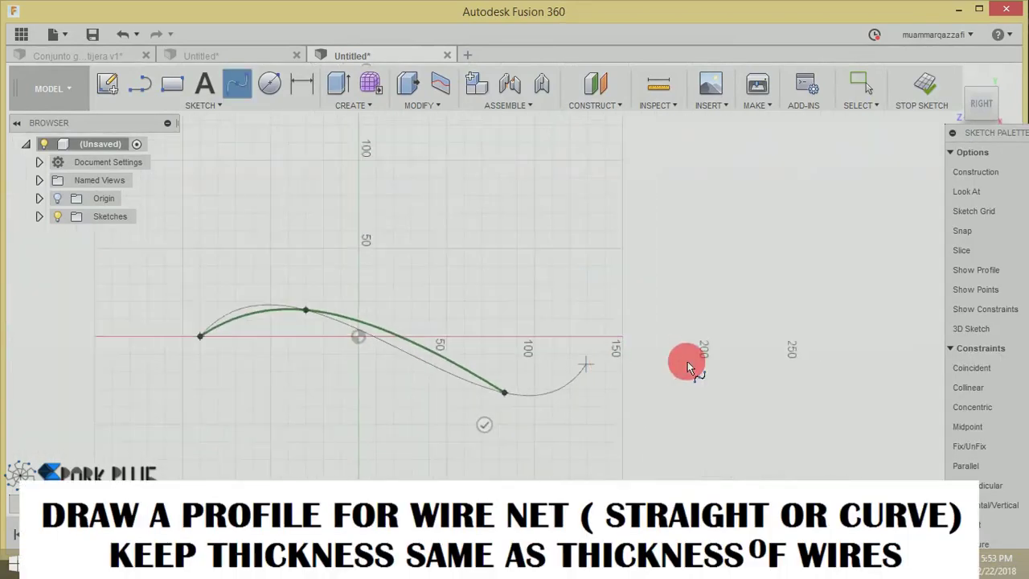
double_click(798, 330)
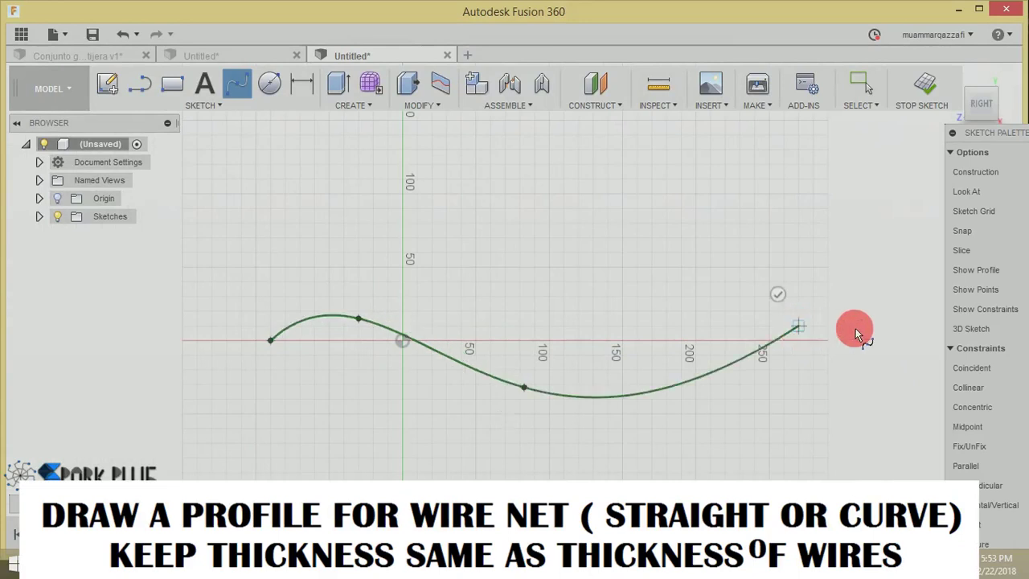
double_click(899, 333)
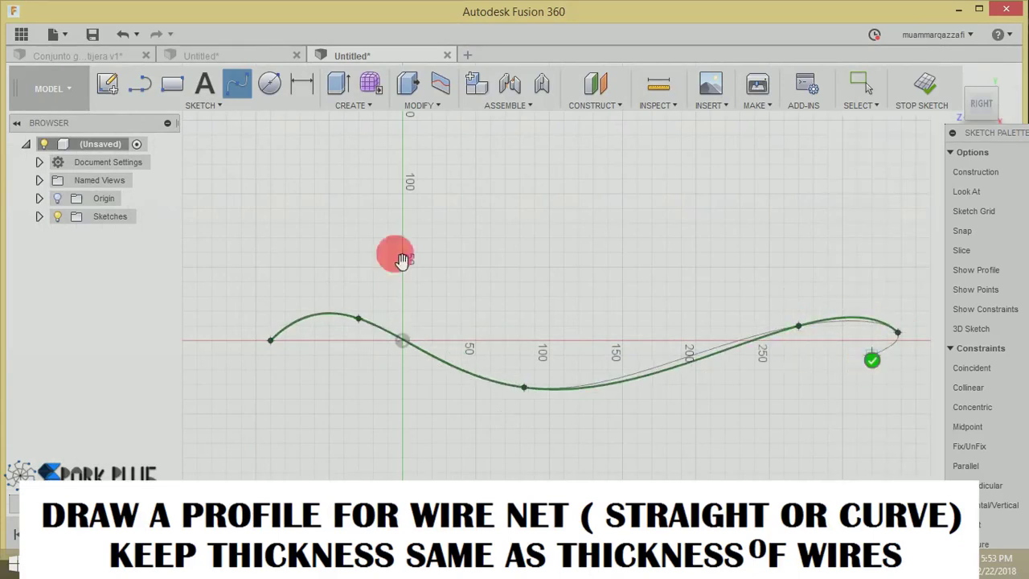
left_click(56, 94)
left_click(70, 161)
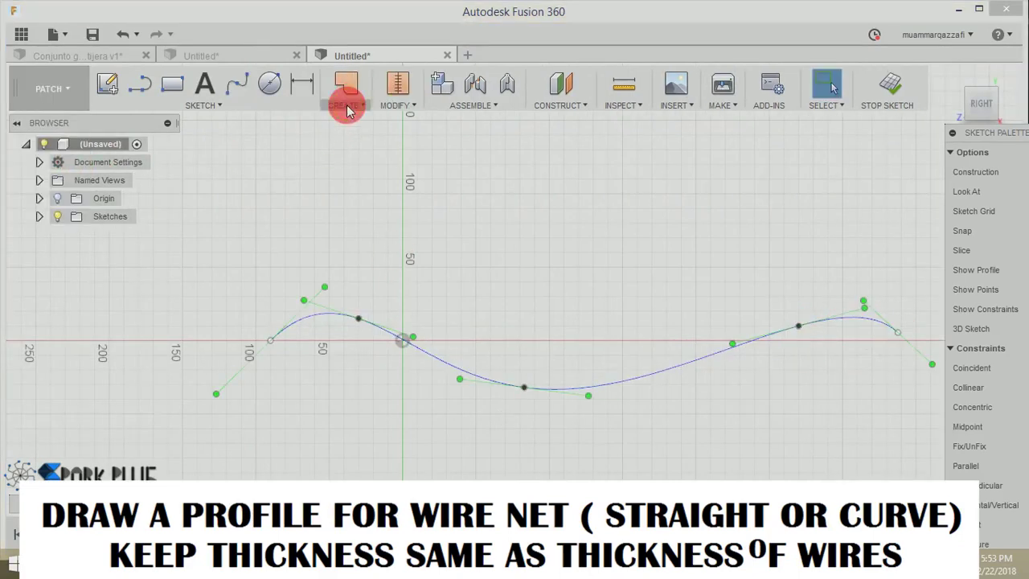
Extrude the wavy spline 360 mm into a surface body
left_click(346, 105)
left_click(346, 138)
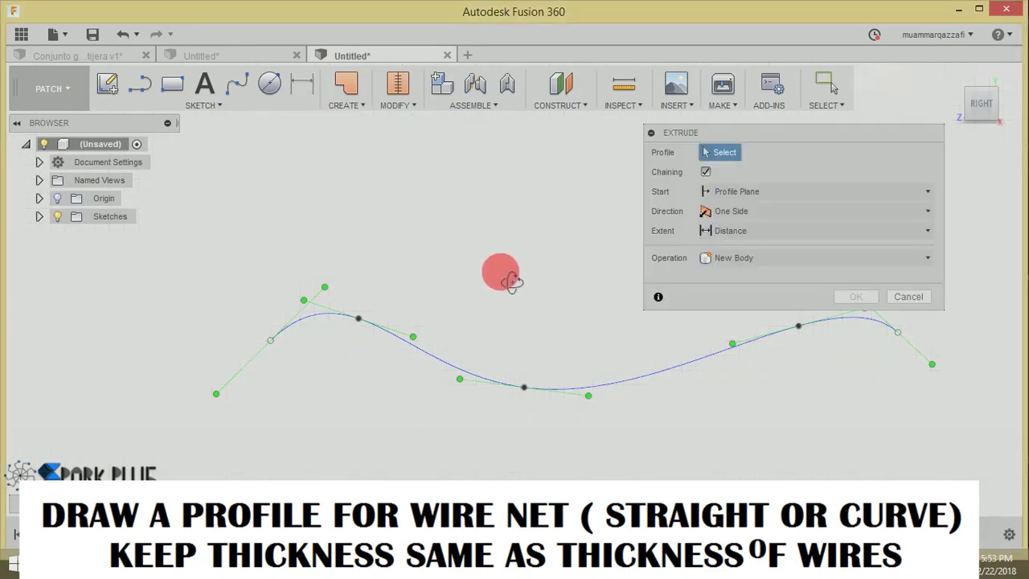
left_click(579, 359)
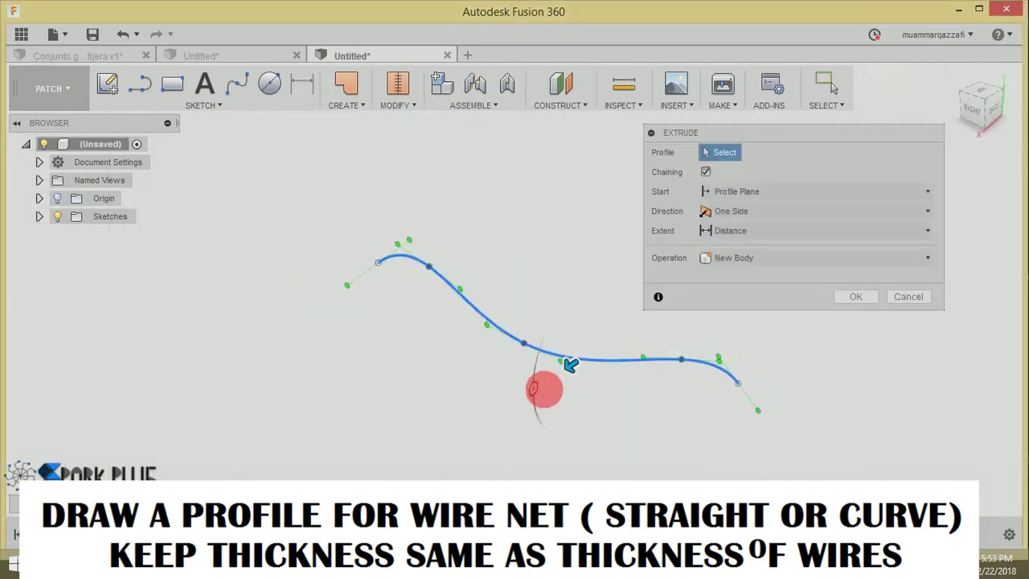
left_click_drag(569, 368, 461, 377)
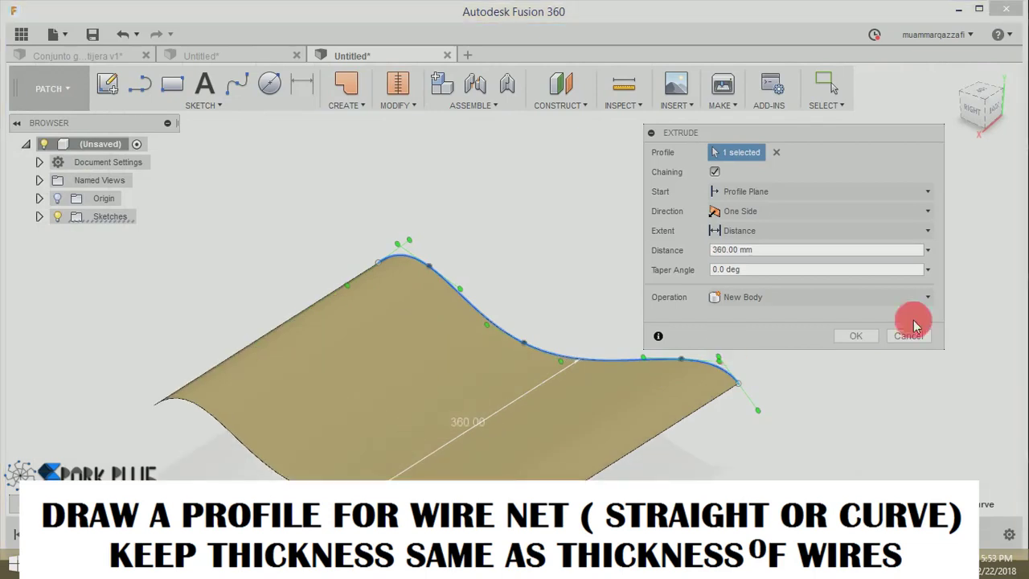
left_click(856, 336)
middle_click_drag(821, 323, 841, 181)
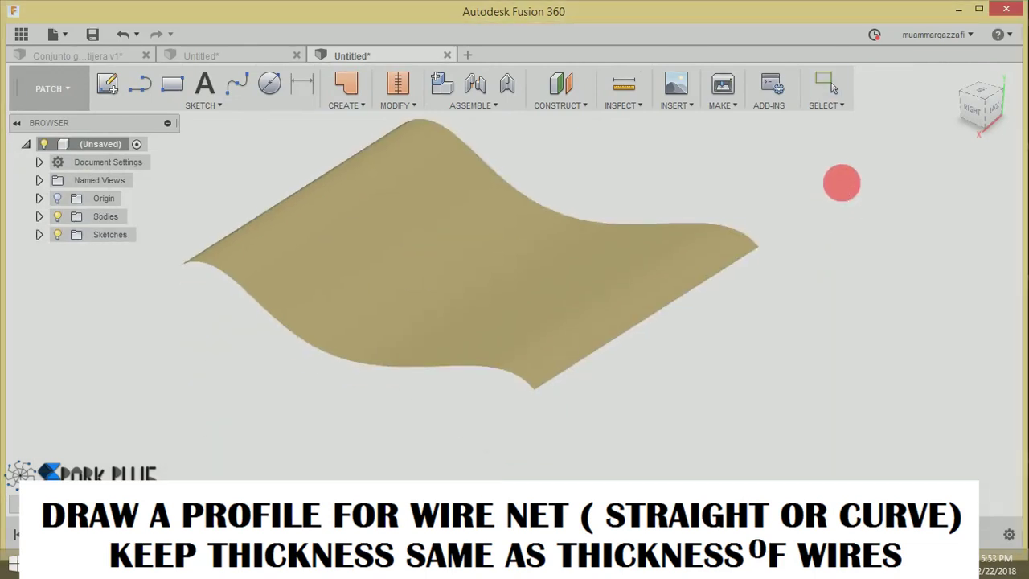
Back in the Model workspace, thicken the wavy surface symmetrically by 0.20 mm
left_click(83, 98)
left_click(41, 123)
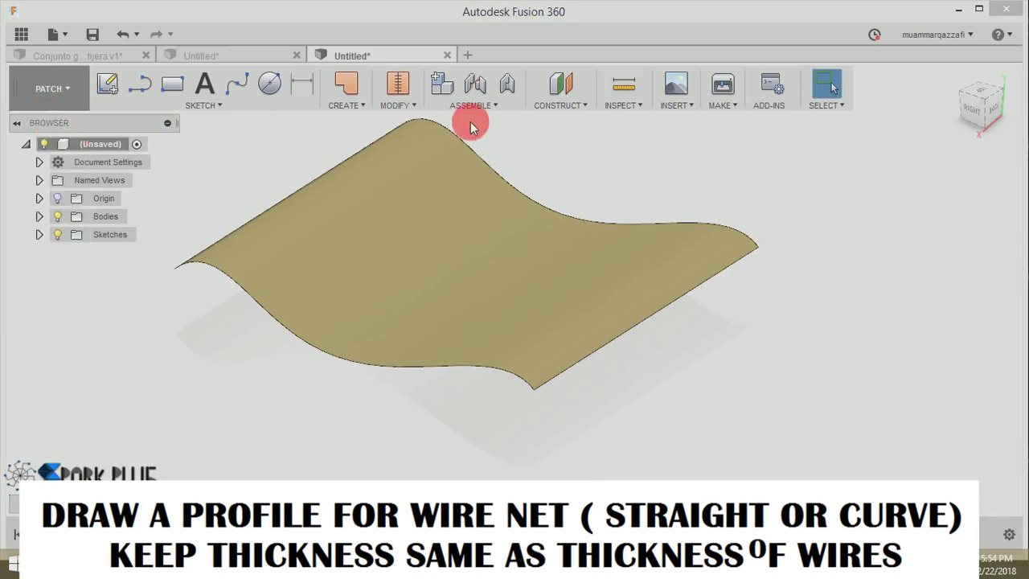
left_click(360, 105)
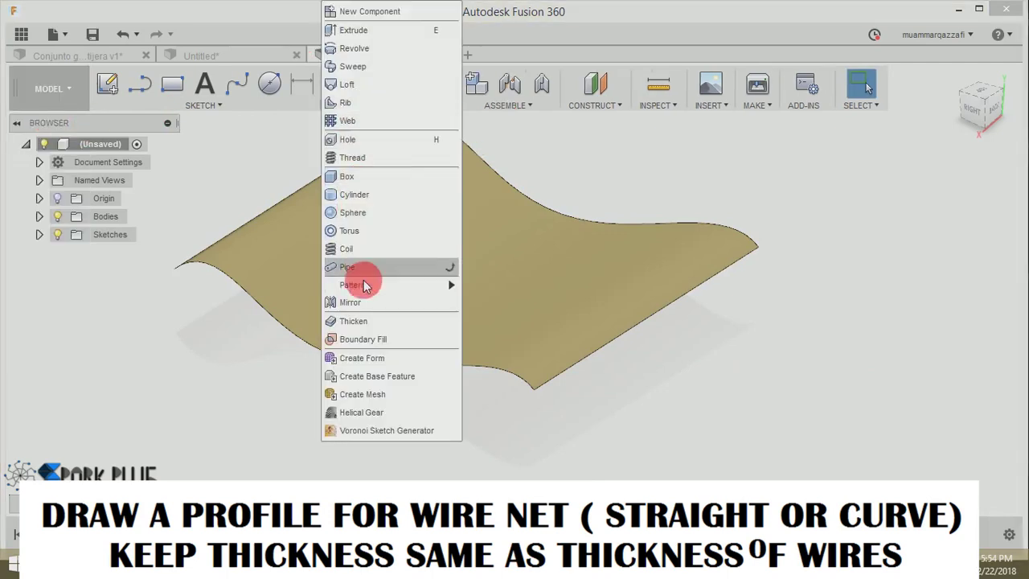
left_click(371, 321)
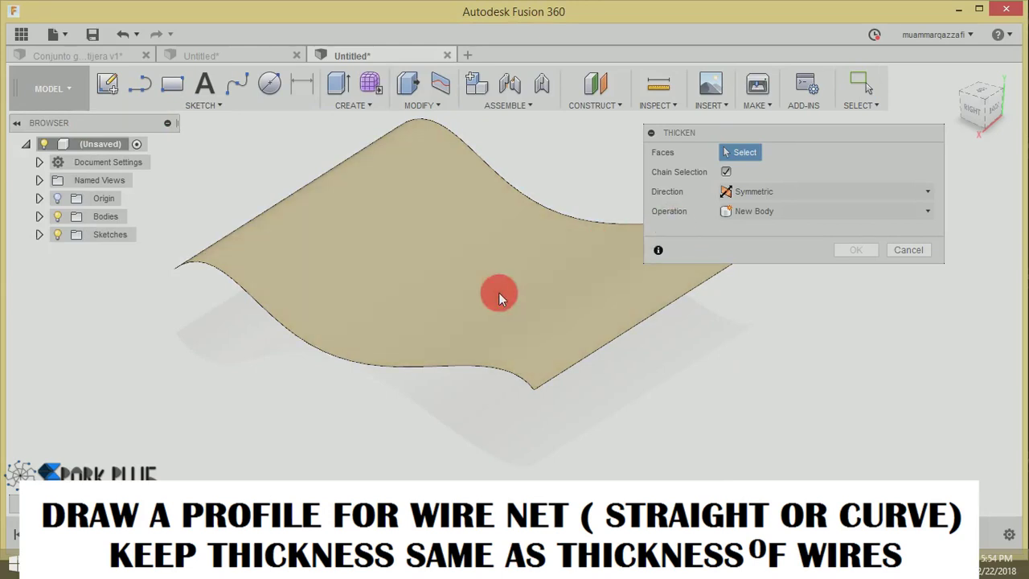
left_click(498, 292)
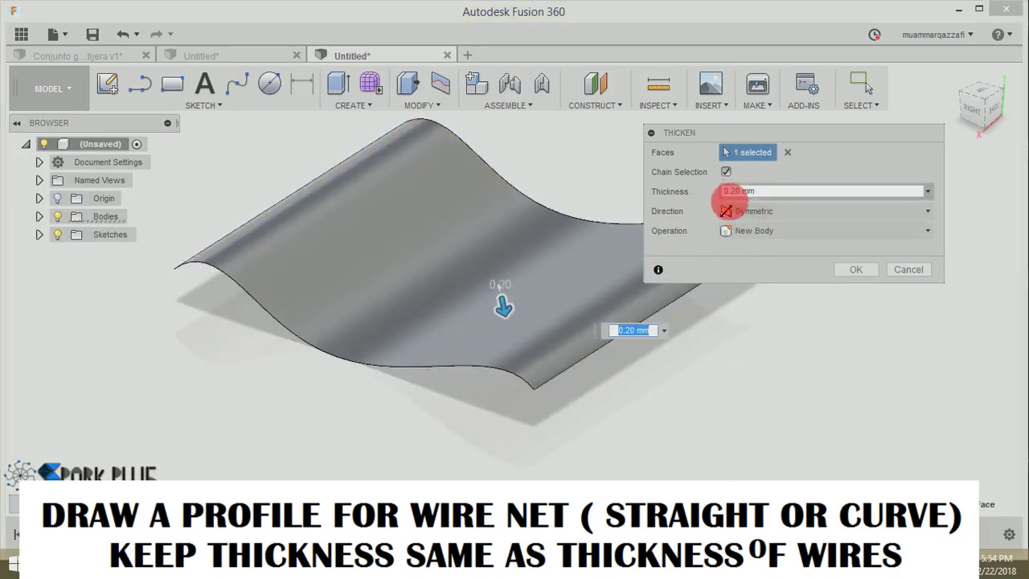
left_click(859, 270)
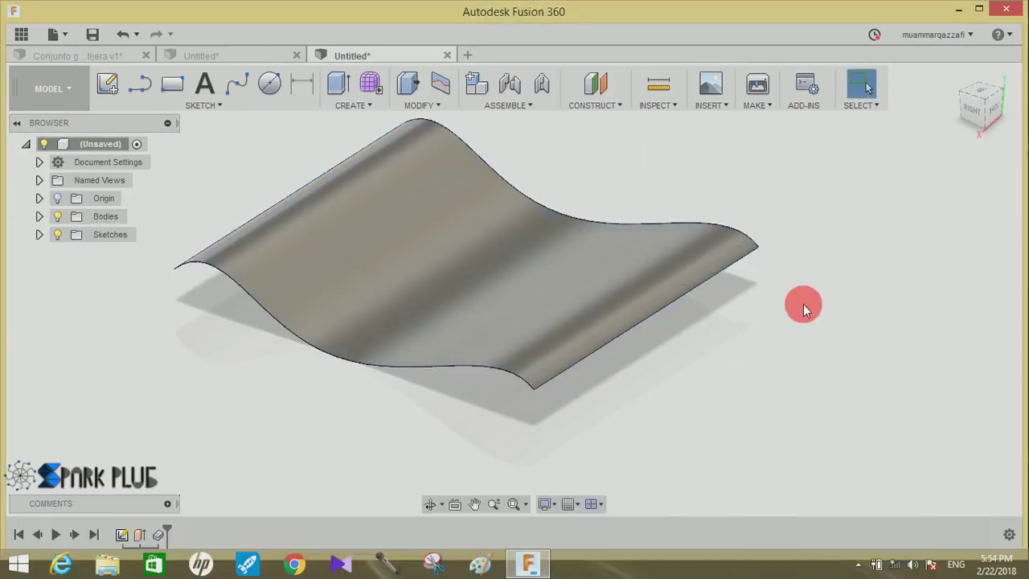
Add a construction plane offset 25 mm from the XZ origin plane, above the sheet
middle_click_drag(846, 280, 832, 305, "shift")
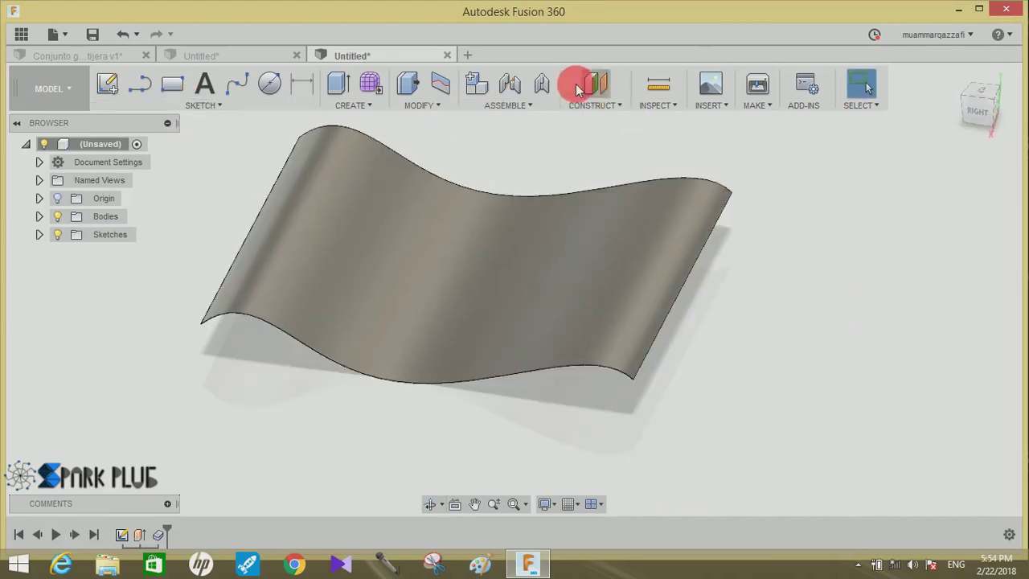
left_click(601, 105)
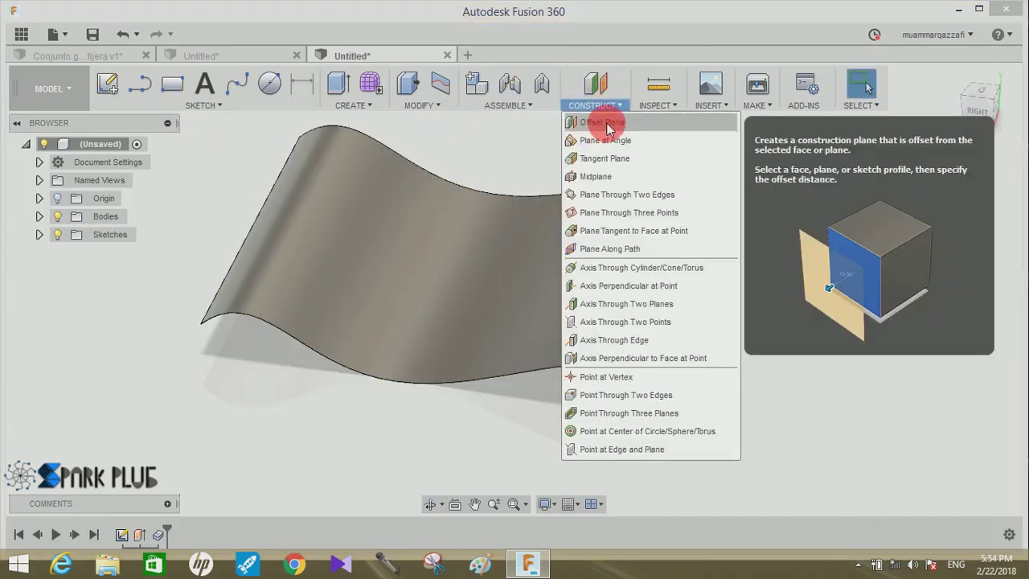
left_click(607, 124)
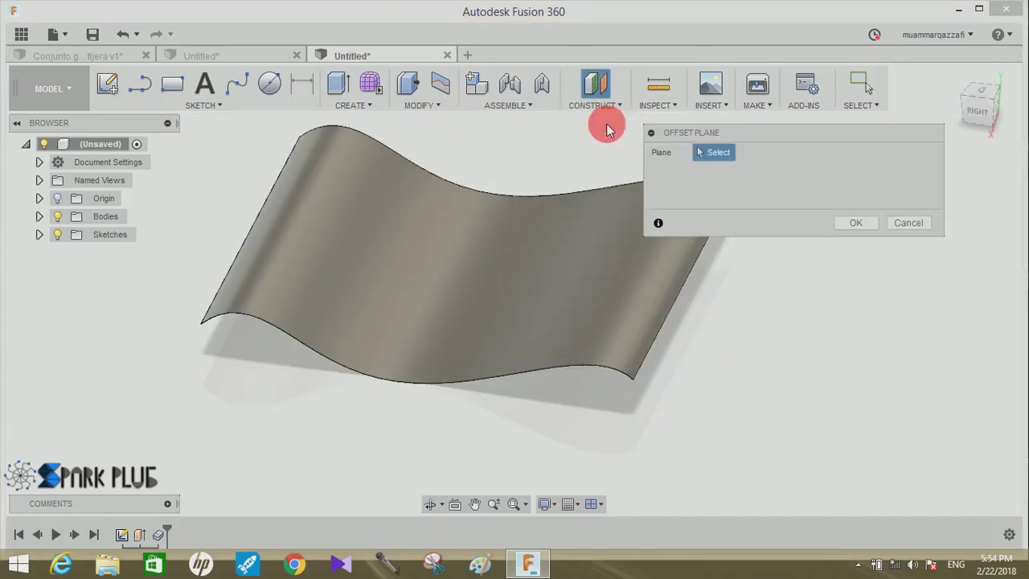
left_click(56, 200)
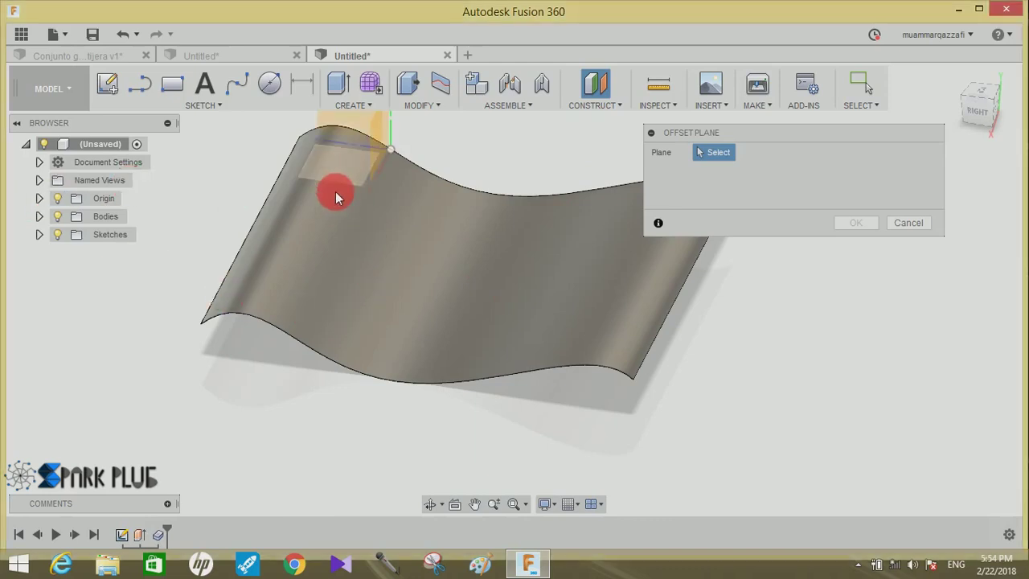
left_click(380, 144)
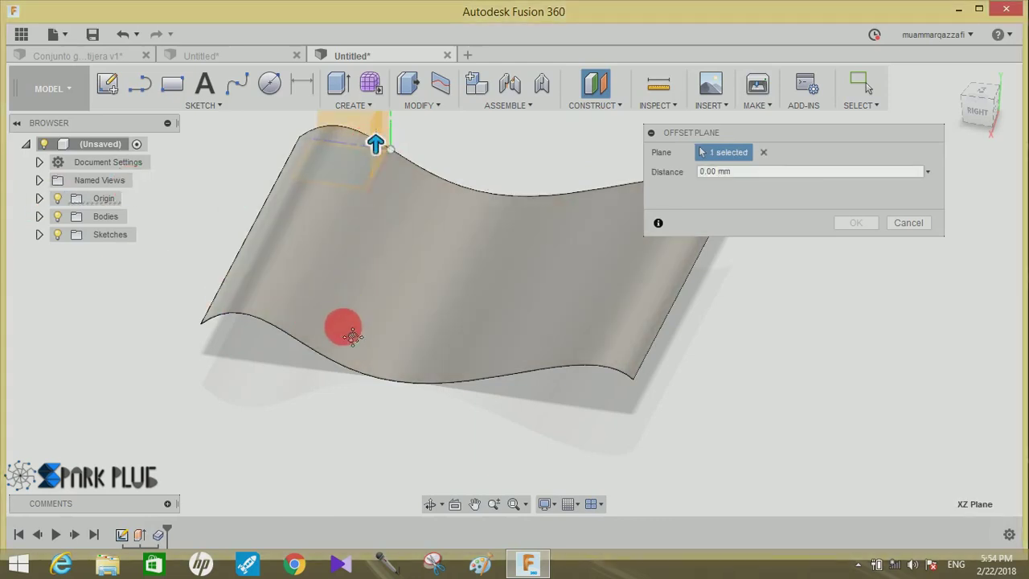
middle_click_drag(352, 336, 344, 252, "shift")
left_click_drag(344, 253, 341, 269)
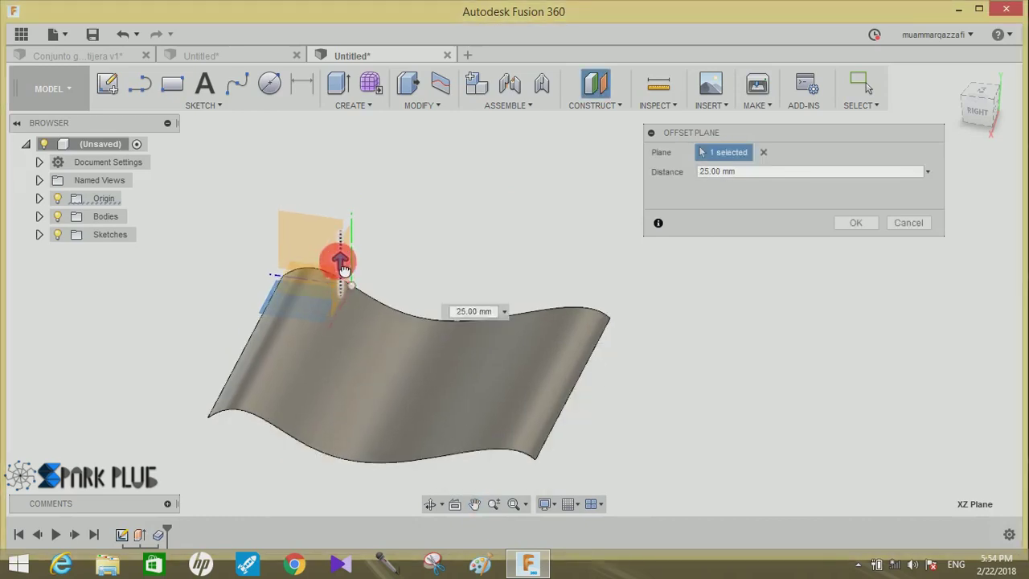
left_click(851, 222)
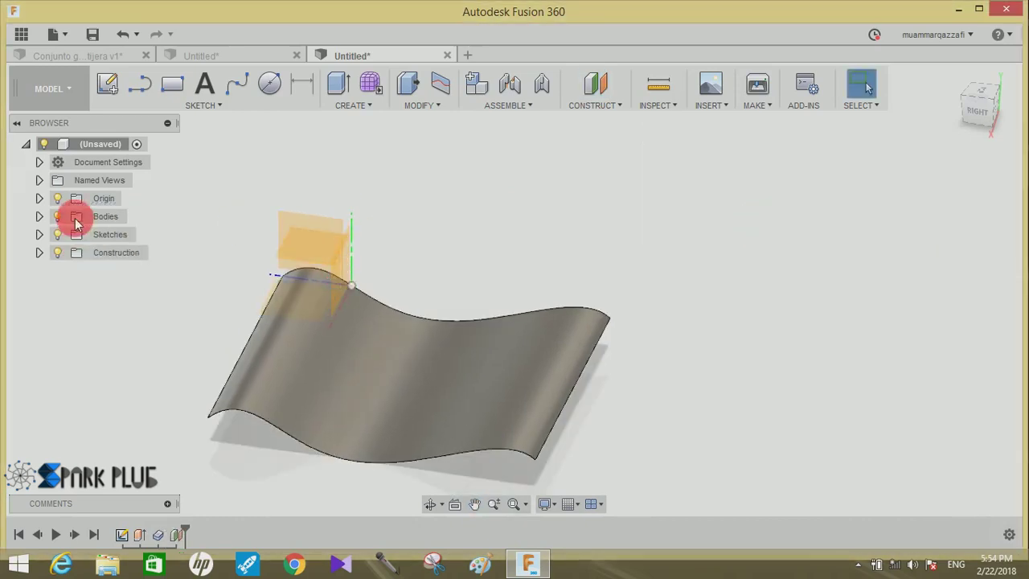
Sketch a roughly 289.892 × 336.156 mm rectangle on the offset plane covering the sheet
left_click(61, 198)
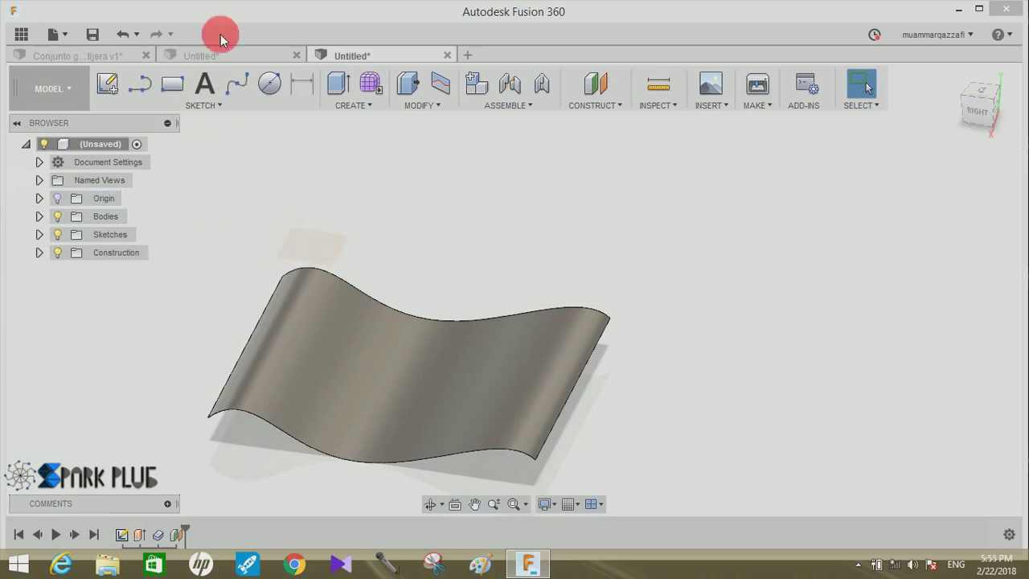
left_click(165, 94)
left_click(320, 239)
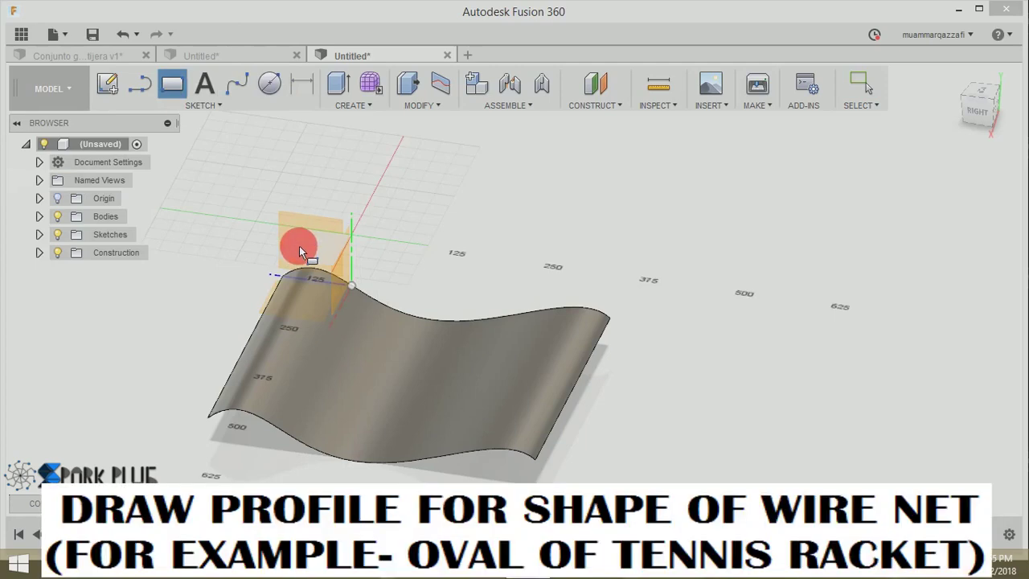
left_click(299, 246)
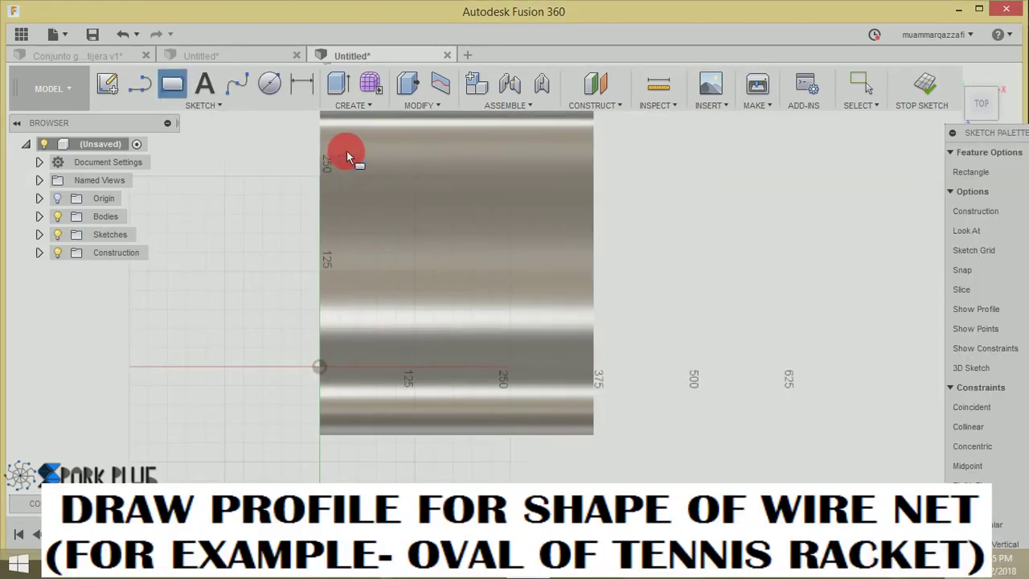
left_click(347, 148)
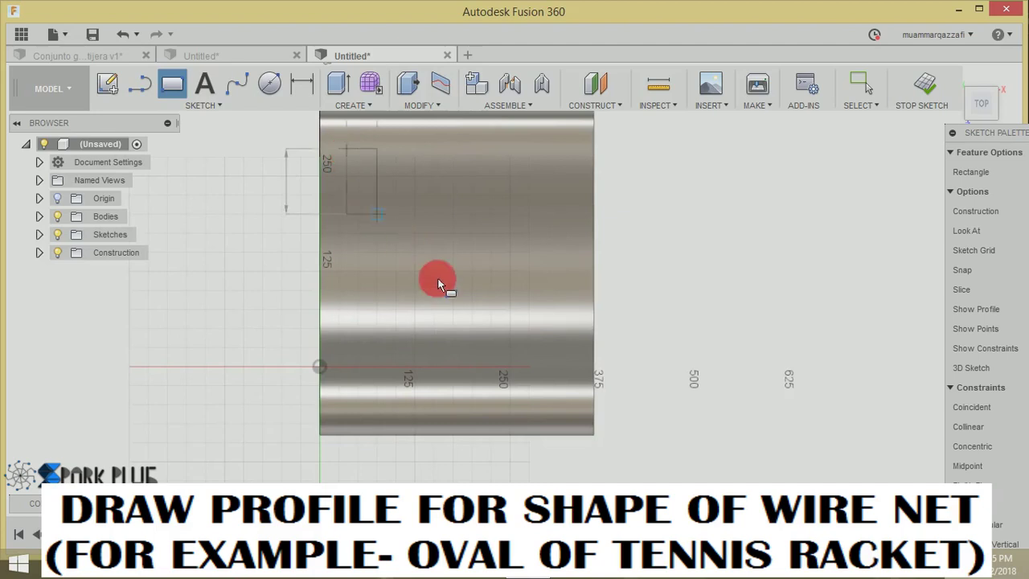
left_click(573, 403)
mouse_move(558, 404)
middle_mouse_down("shift")
mouse_move(521, 363)
mouse_move(482, 375)
middle_mouse_up("shift")
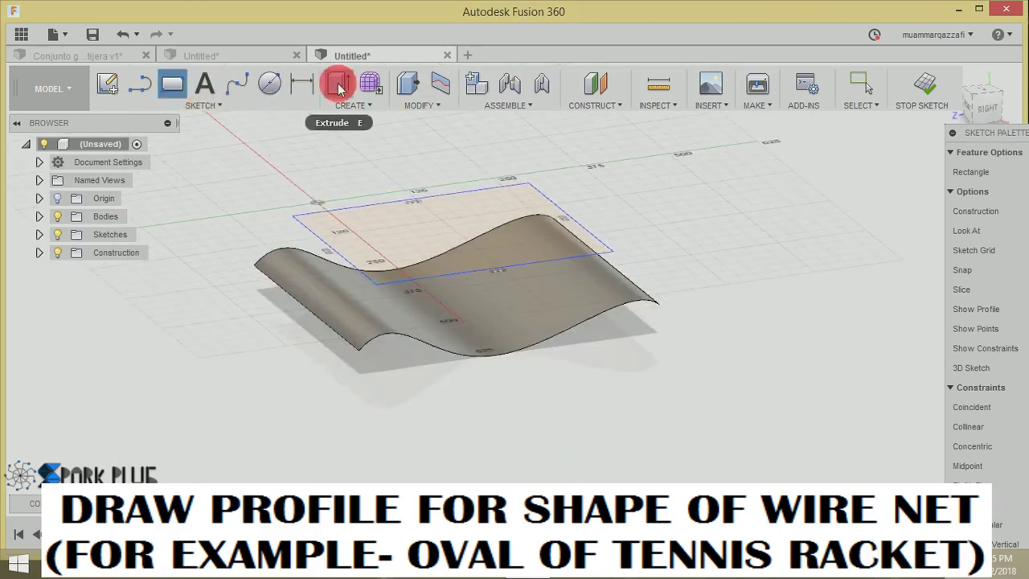
Extrude the rectangle 175 mm downward as a new solid body through the surface
left_click(338, 84)
left_click(456, 244)
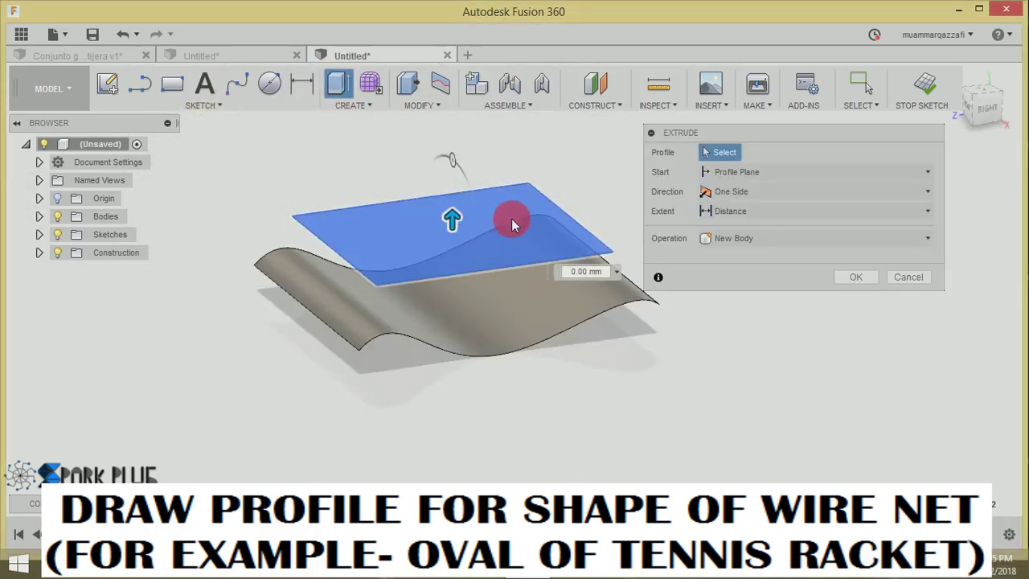
left_click(762, 195)
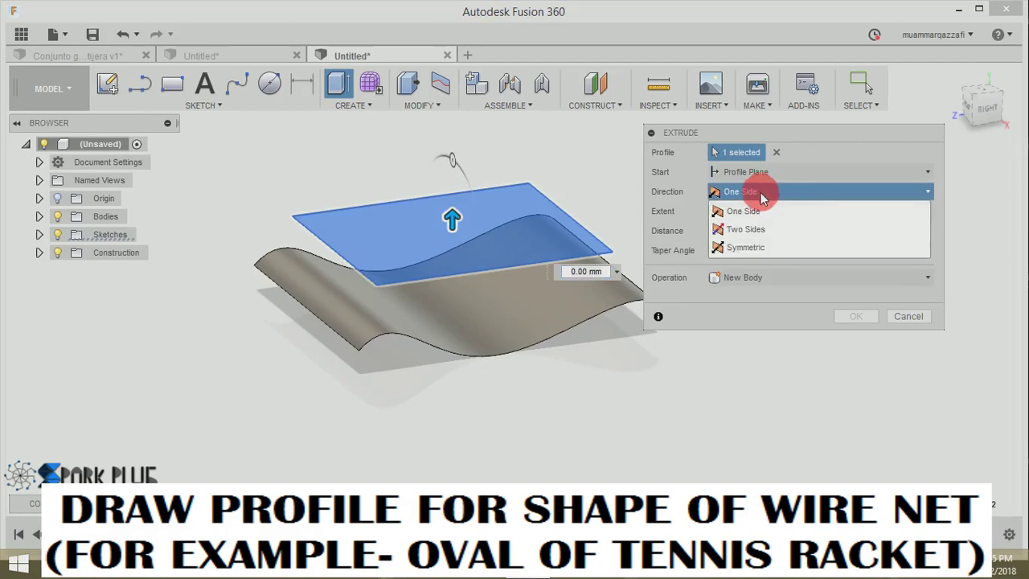
left_click(759, 195)
left_click(748, 278)
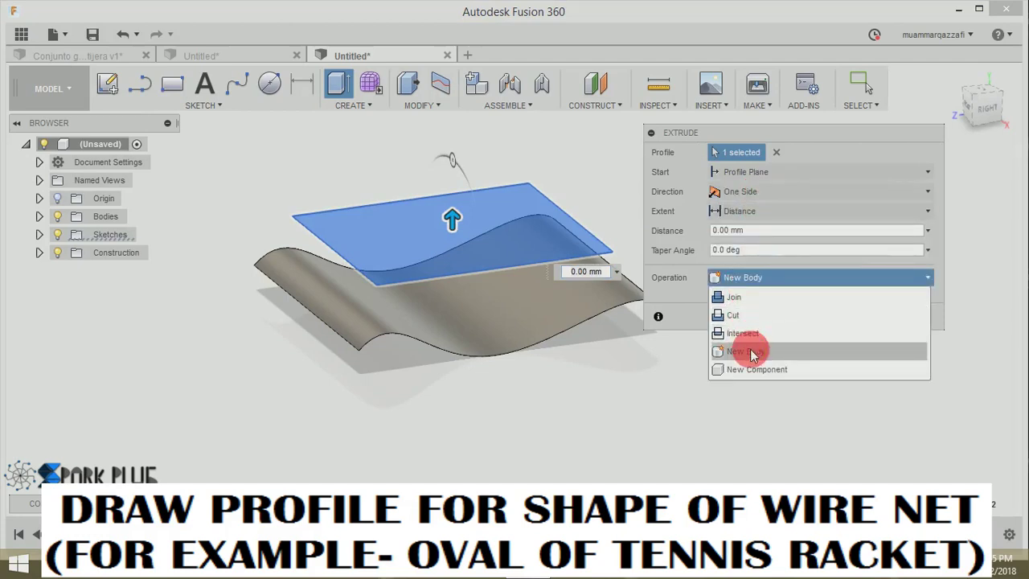
left_click(746, 351)
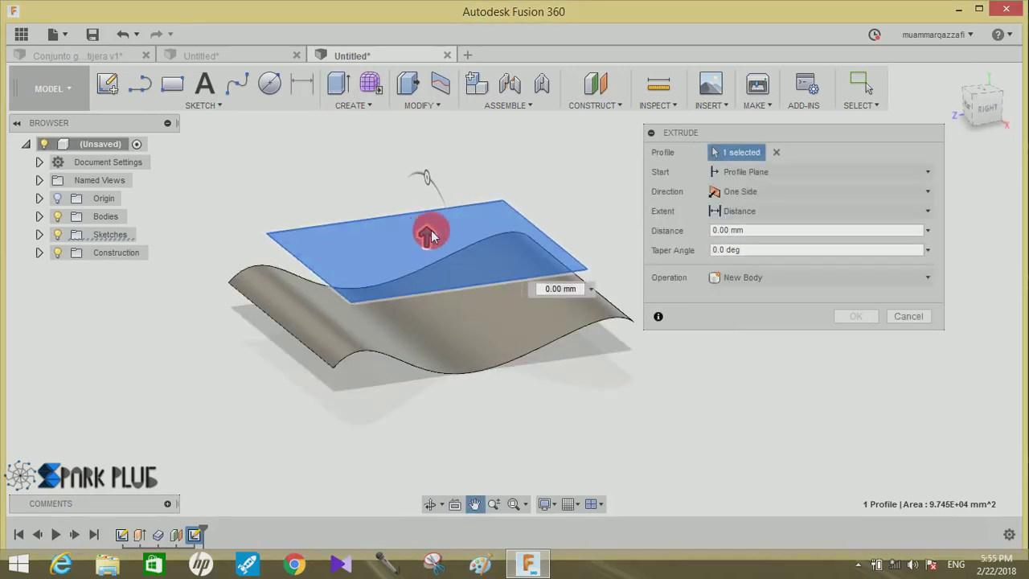
left_click_drag(432, 265, 717, 368)
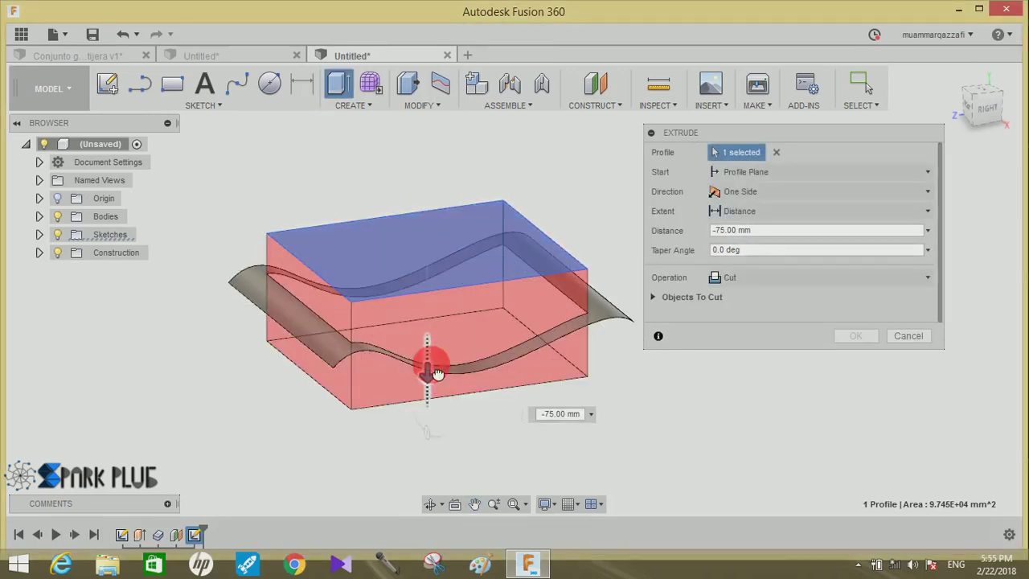
left_click(776, 281)
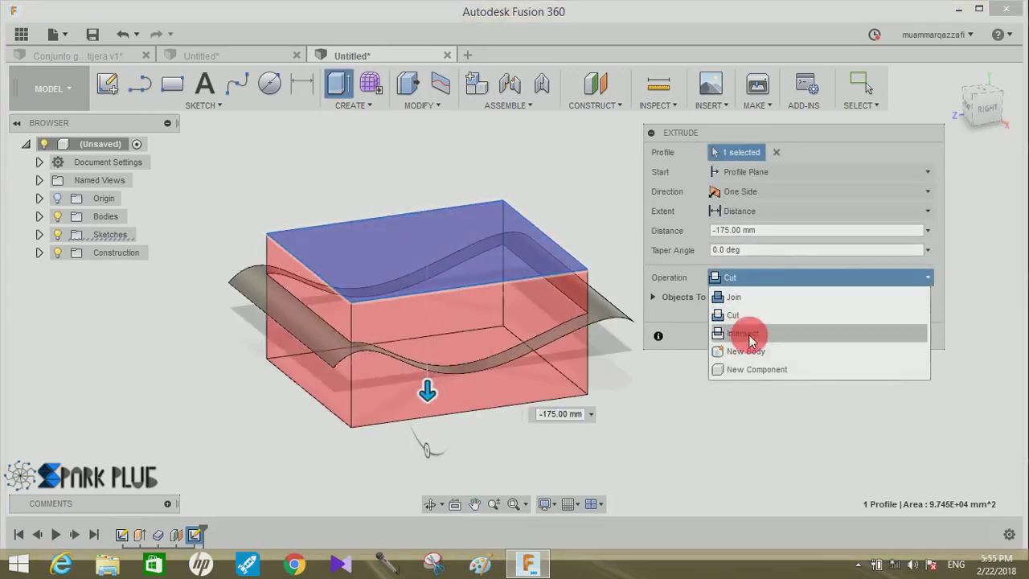
left_click(748, 355)
left_click(853, 317)
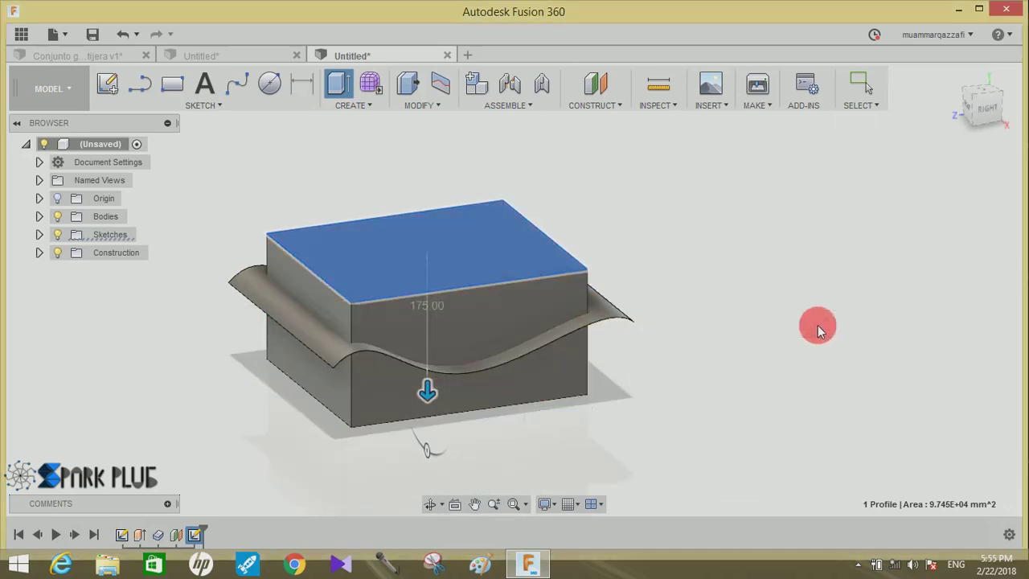
middle_click_drag(764, 289, 451, 196, "shift")
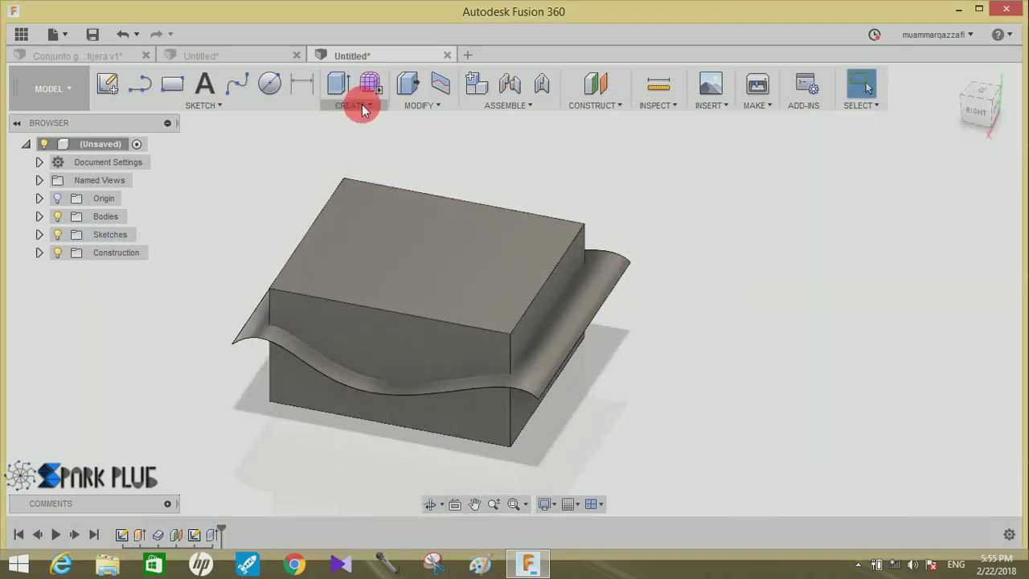
Shell the box from its top face with a 10 mm inside wall thickness
left_click(418, 105)
left_click(438, 206)
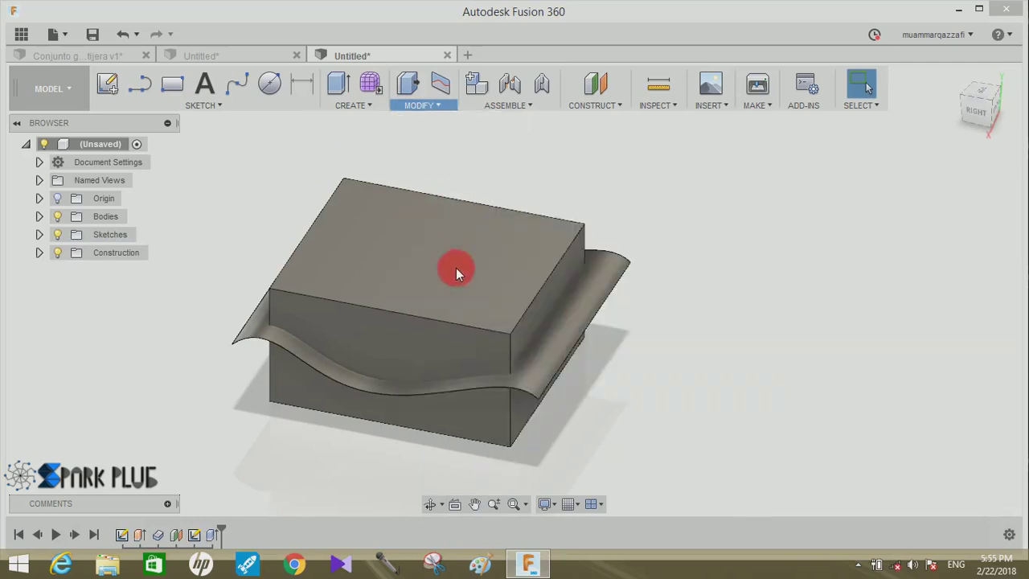
left_click(434, 268)
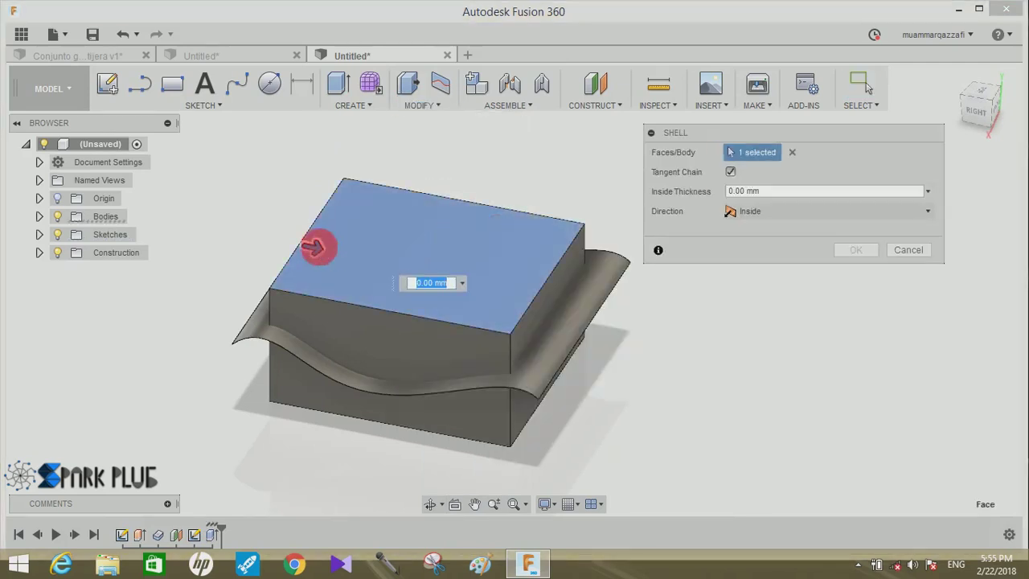
mouse_move(312, 246)
left_mouse_down()
mouse_move(325, 263)
mouse_move(328, 253)
left_mouse_up()
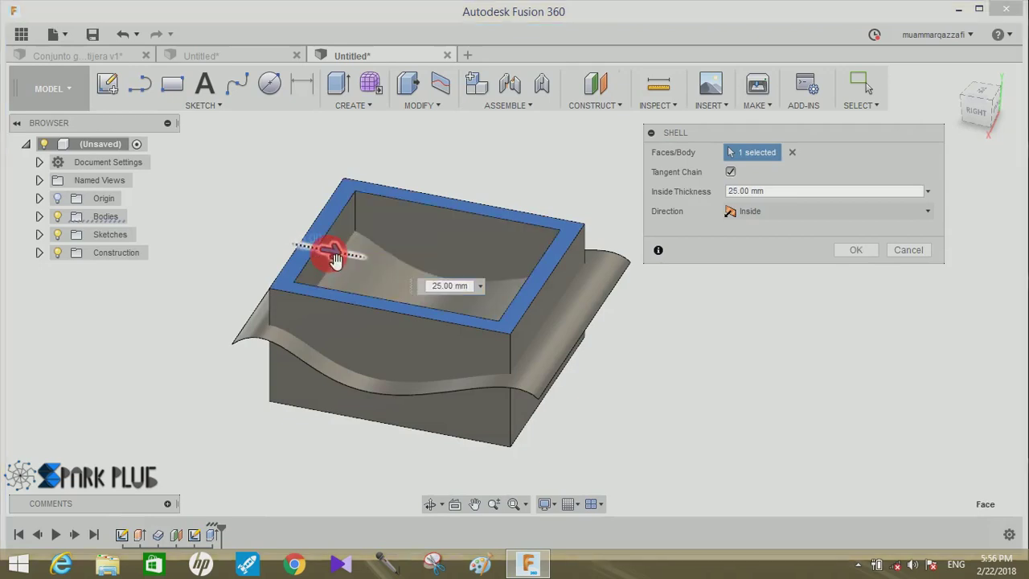
middle_click_drag(456, 267, 730, 230, "shift")
left_click(802, 189)
type("10")
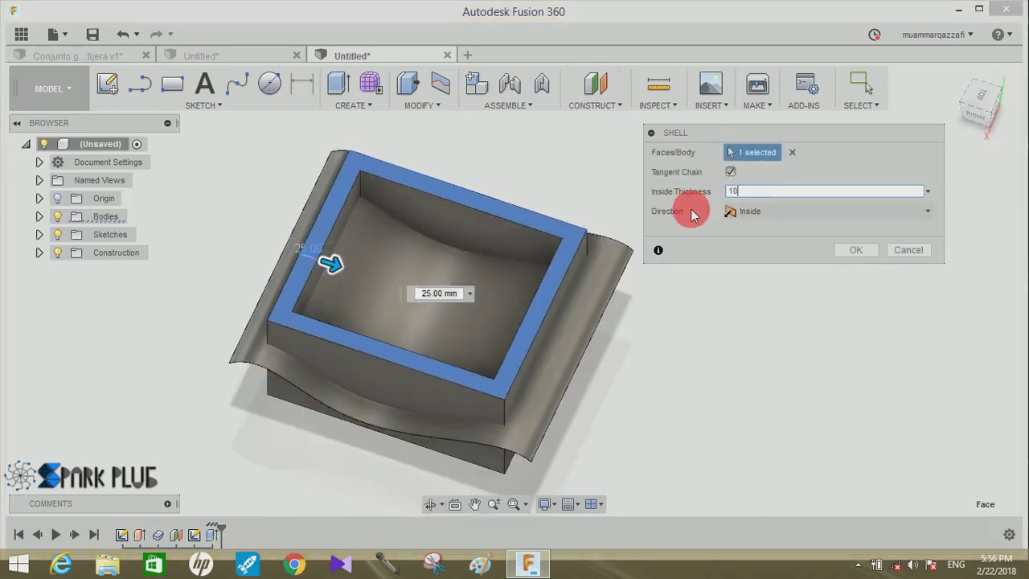
left_click(831, 253)
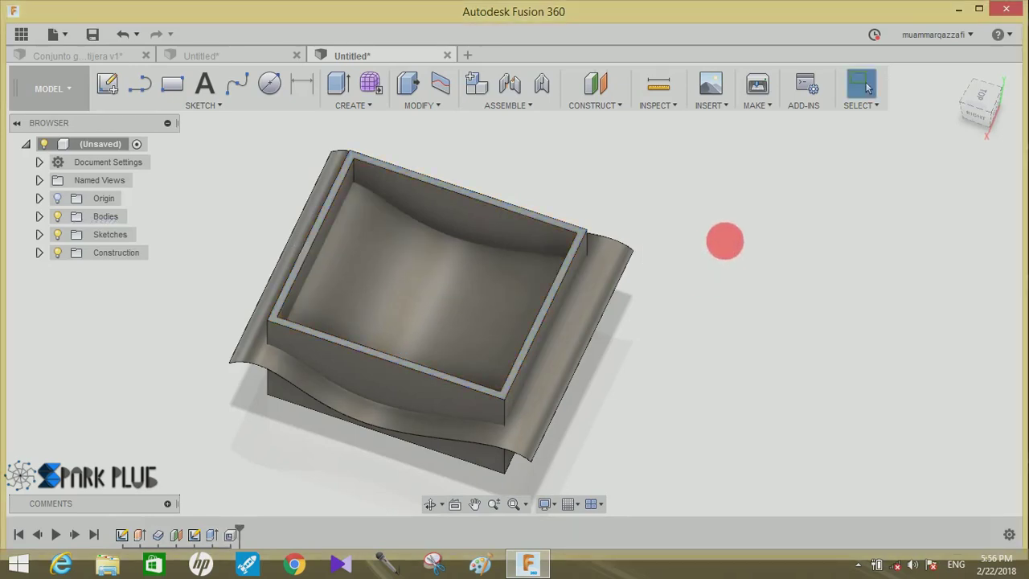
mouse_move(724, 239)
middle_mouse_down("shift")
mouse_move(756, 239)
mouse_move(518, 272)
middle_mouse_up("shift")
Start a sketch on the box's rim face and project the inner face outline
scroll(531, 285, "up", 3)
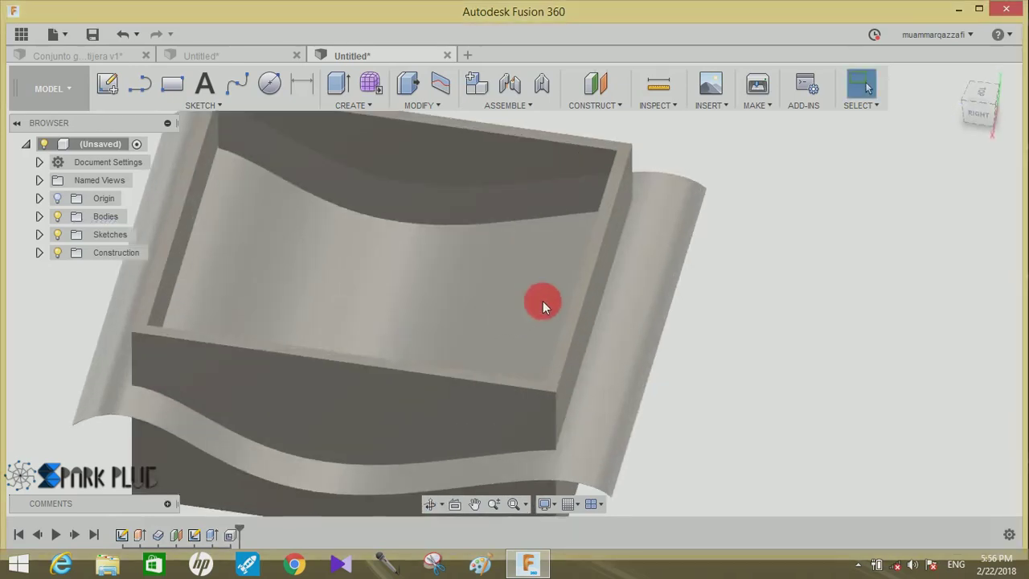
left_click(590, 258)
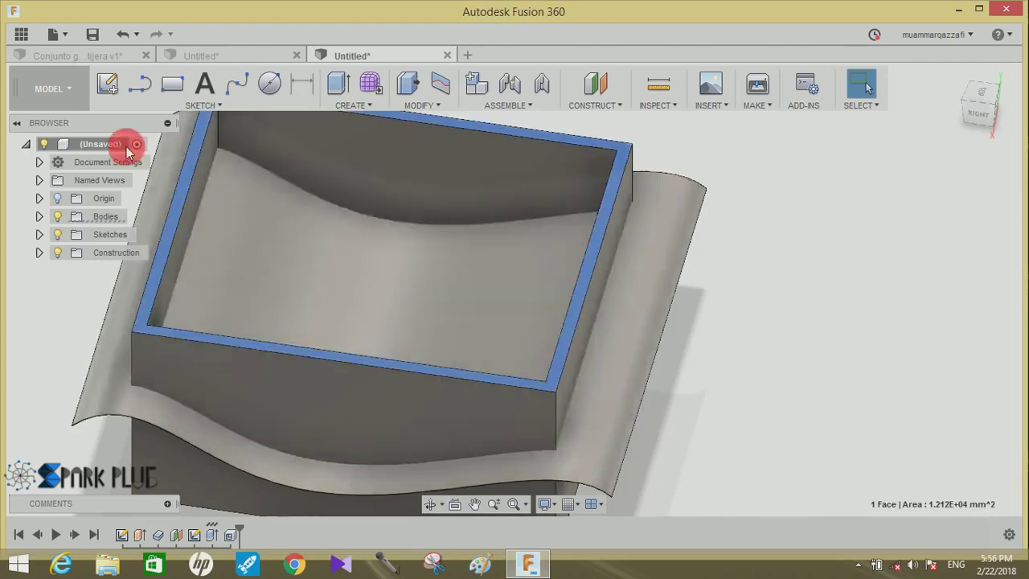
left_click(107, 86)
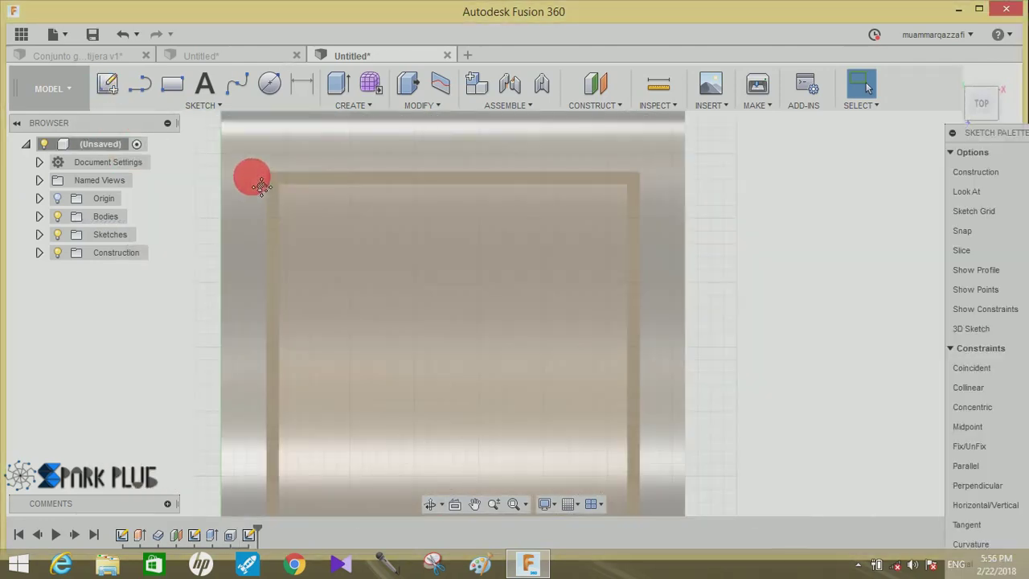
left_click(294, 219)
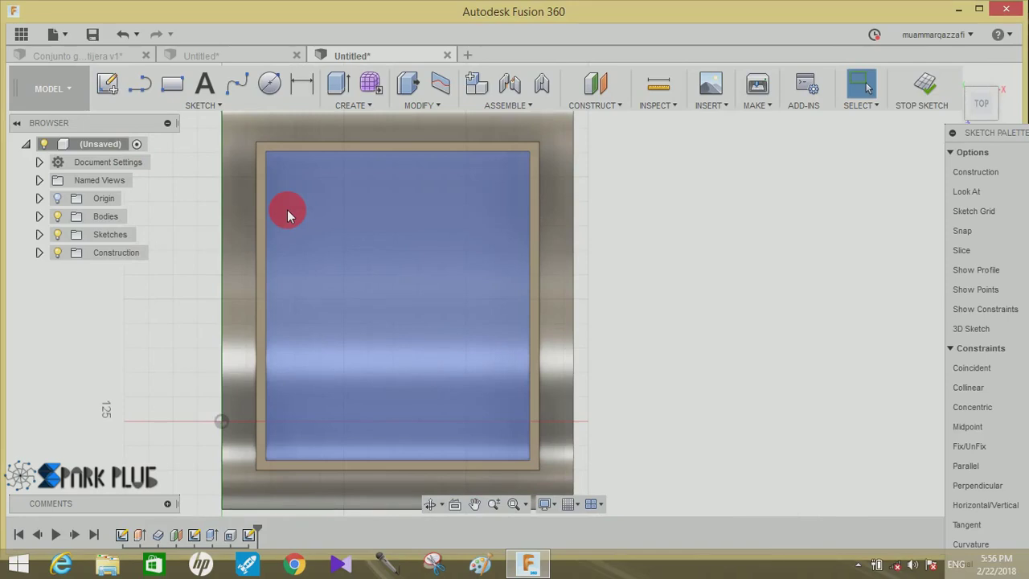
key("p")
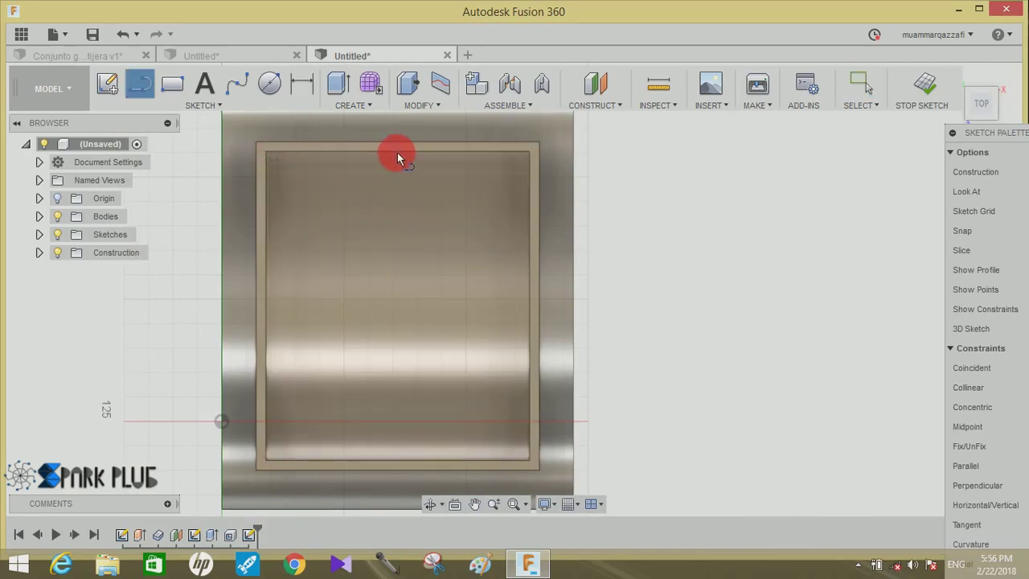
Draw one vertical line spanning the opening from top edge to bottom edge
left_click(396, 152)
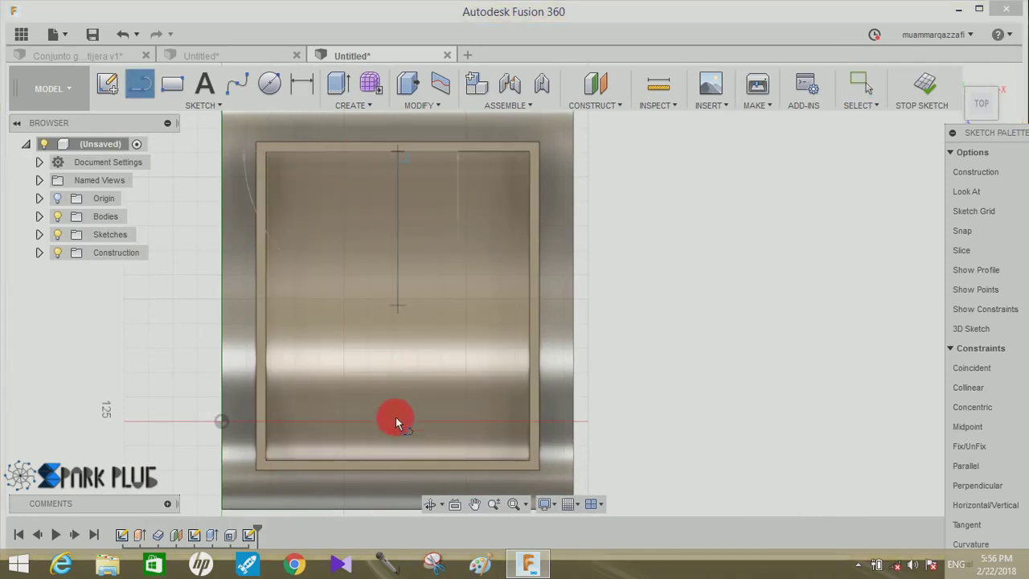
left_click(394, 458)
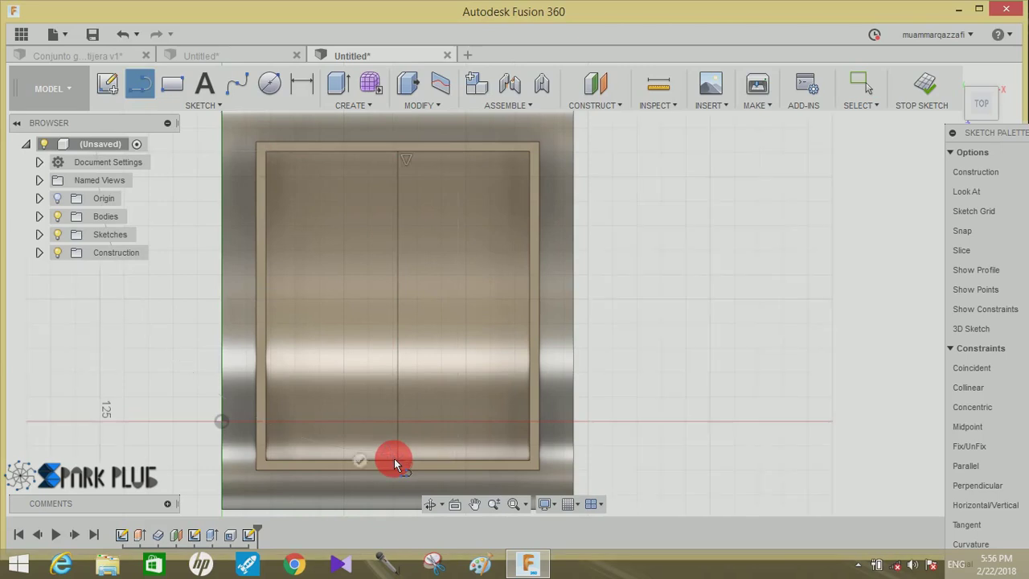
left_click(216, 105)
left_click(161, 364)
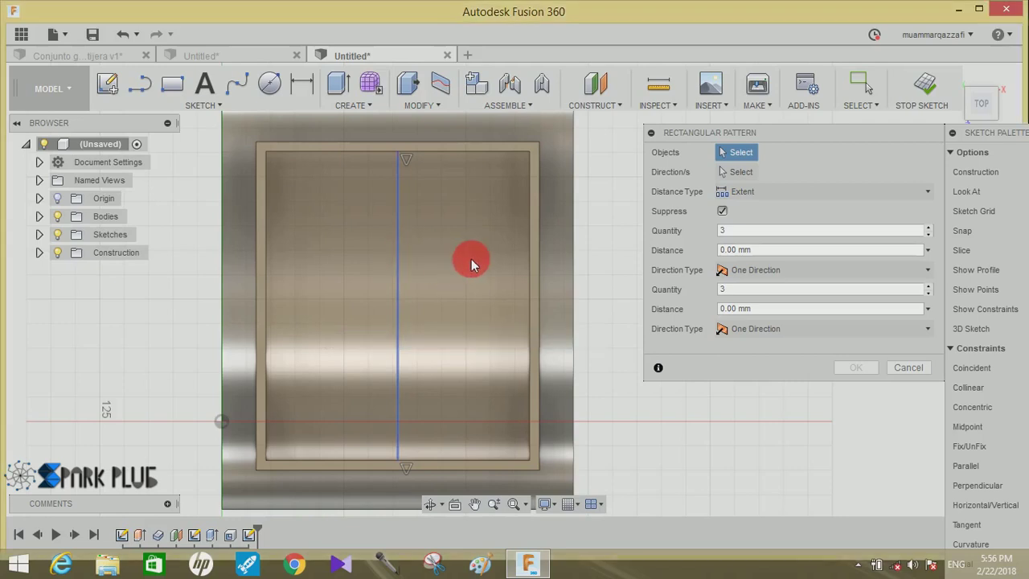
Pattern the vertical line symmetrically into 21 lines spread 125 mm to each side
left_click(398, 312)
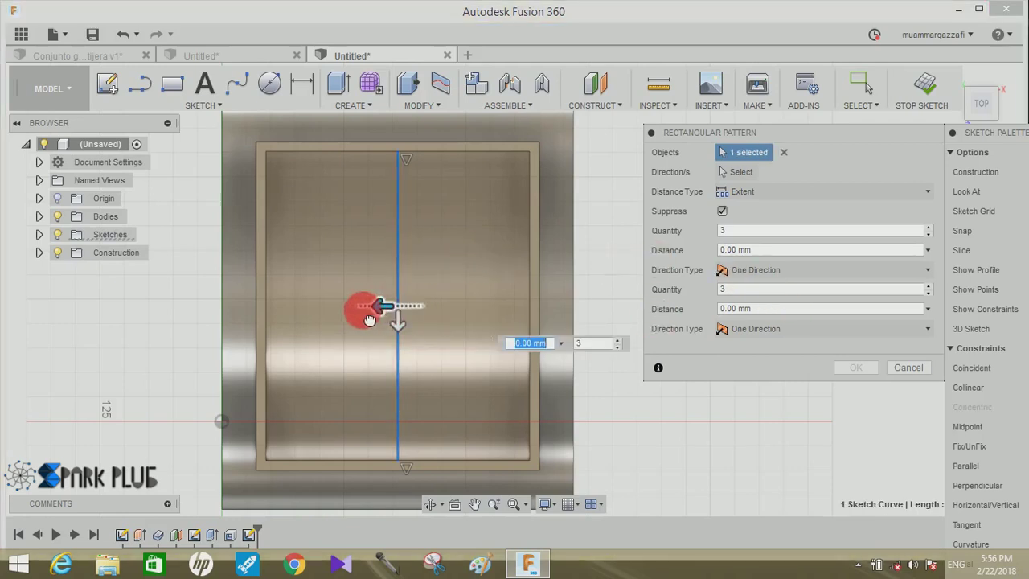
left_click_drag(368, 320, 333, 306)
left_click(769, 273)
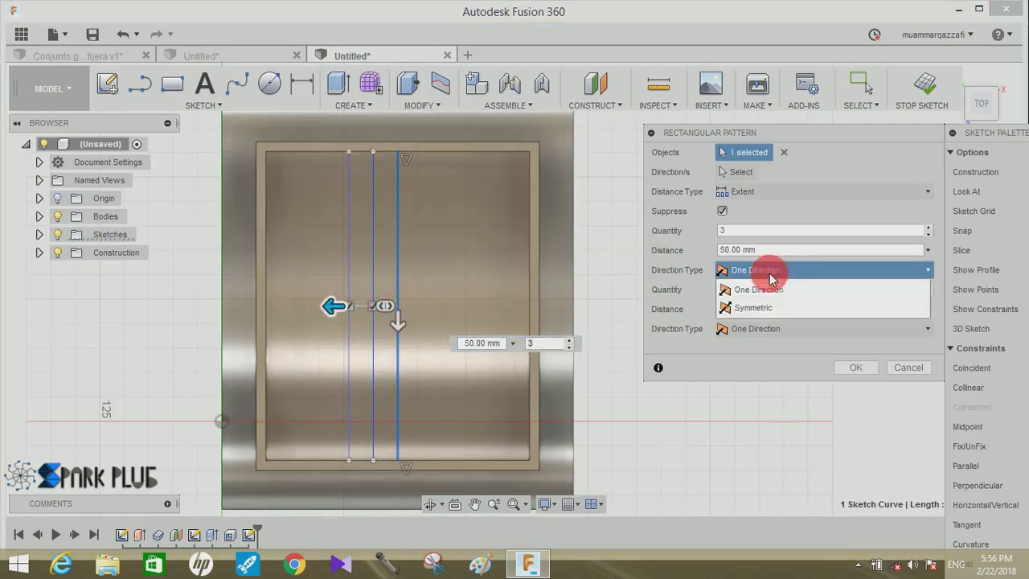
left_click(754, 307)
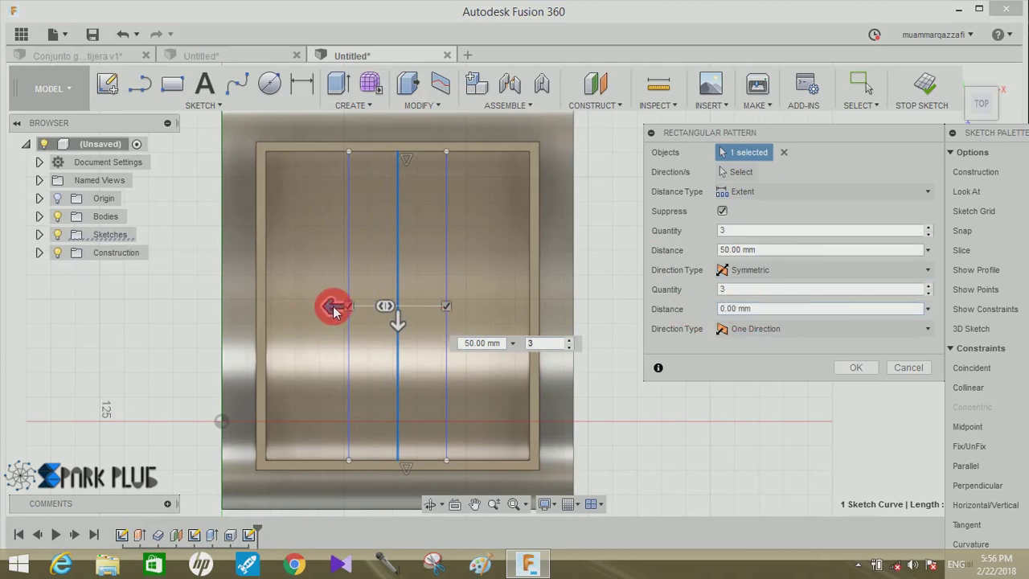
middle_click_drag(294, 330, 289, 310)
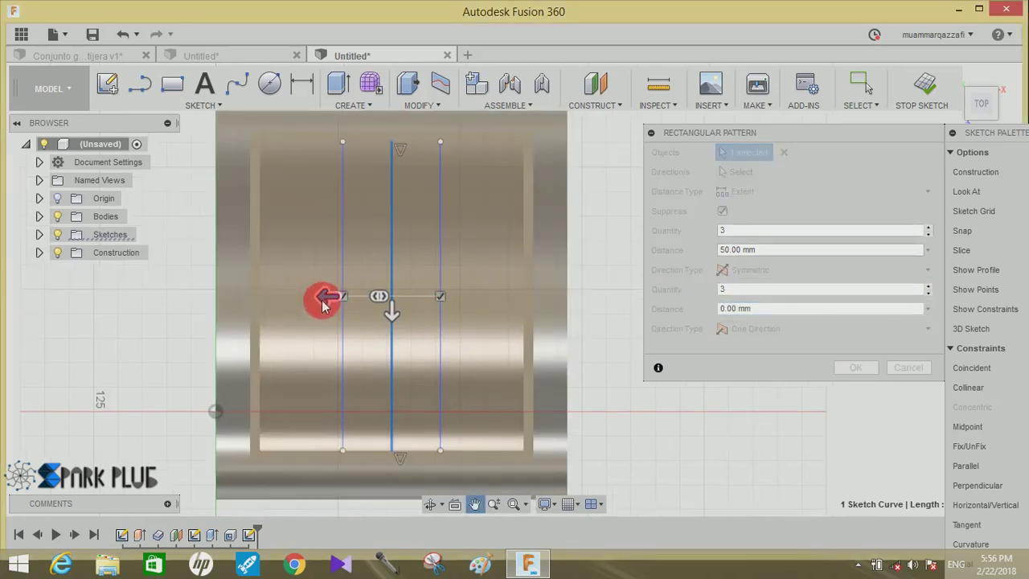
left_click_drag(290, 311, 258, 305)
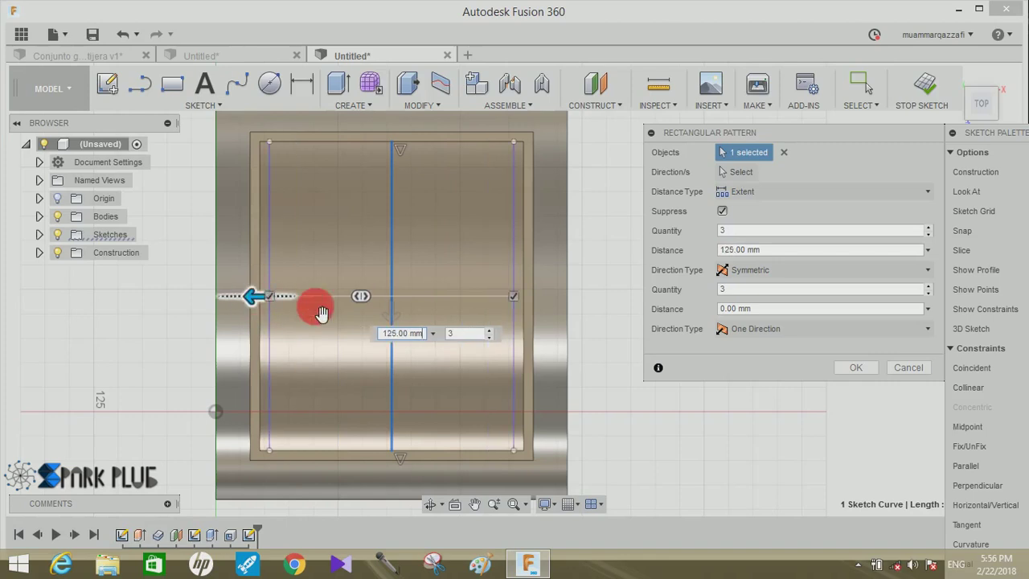
key("Tab")
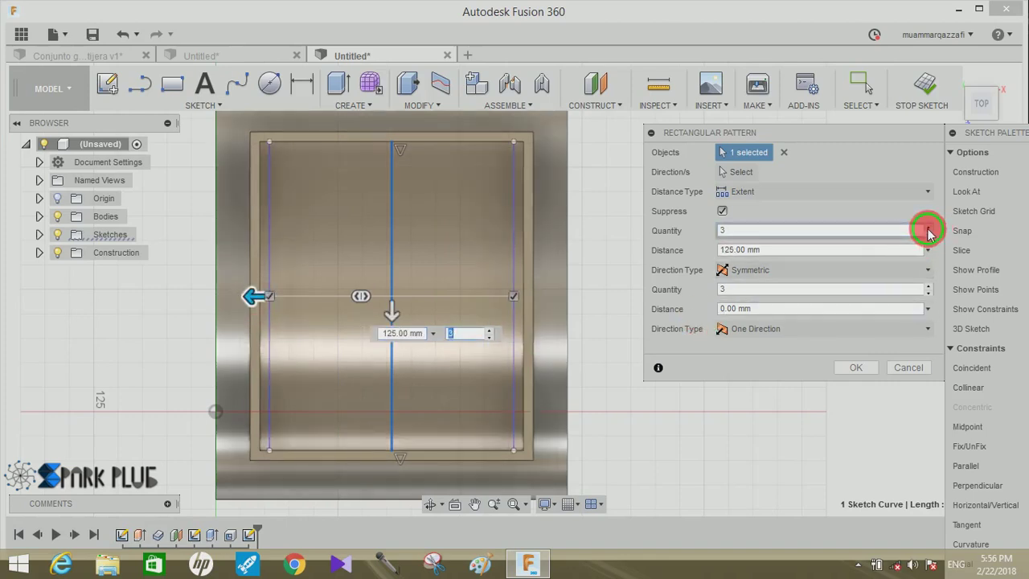
type("5")
left_click(927, 227)
left_click(927, 228)
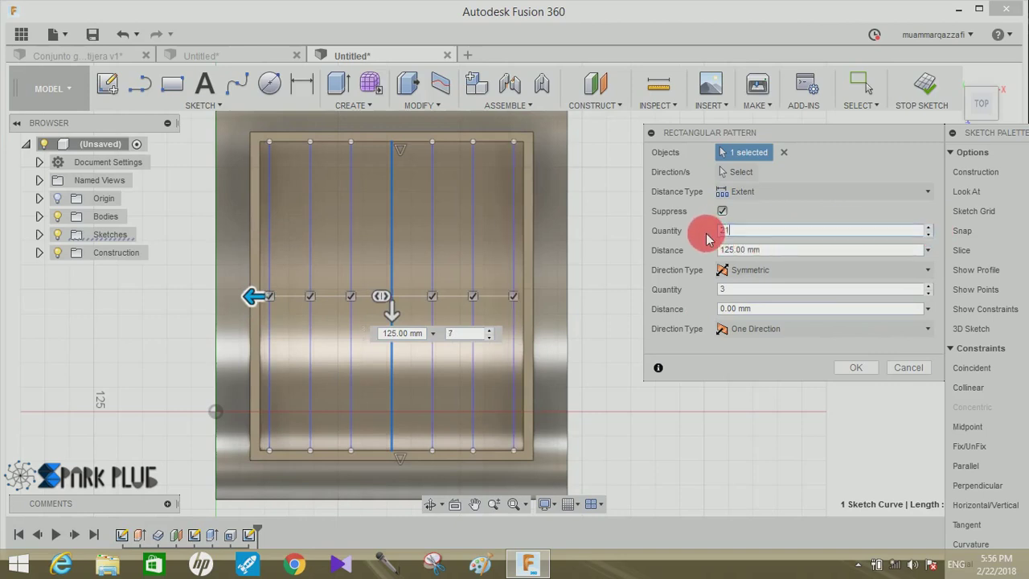
left_click(845, 366)
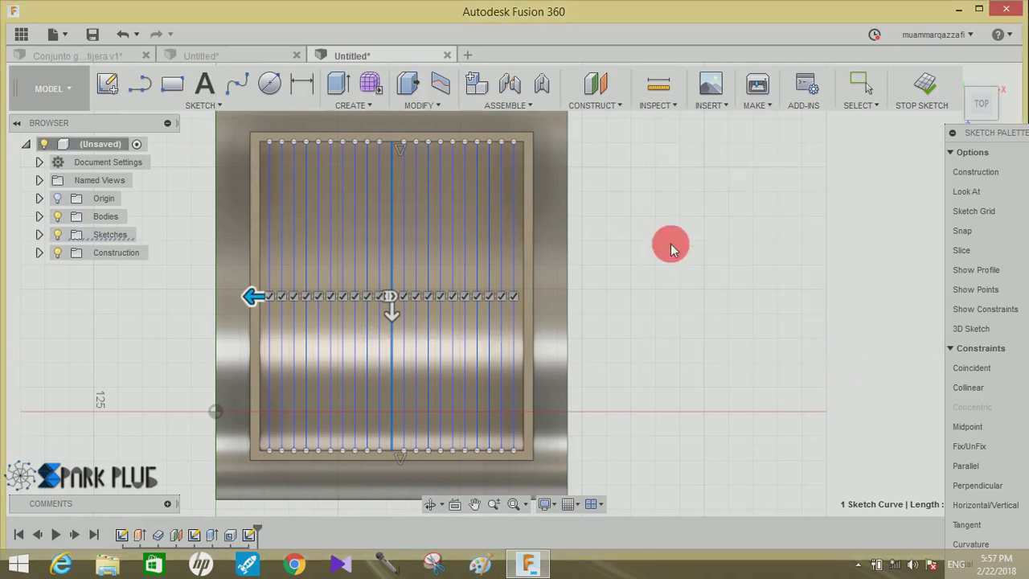
left_click(139, 84)
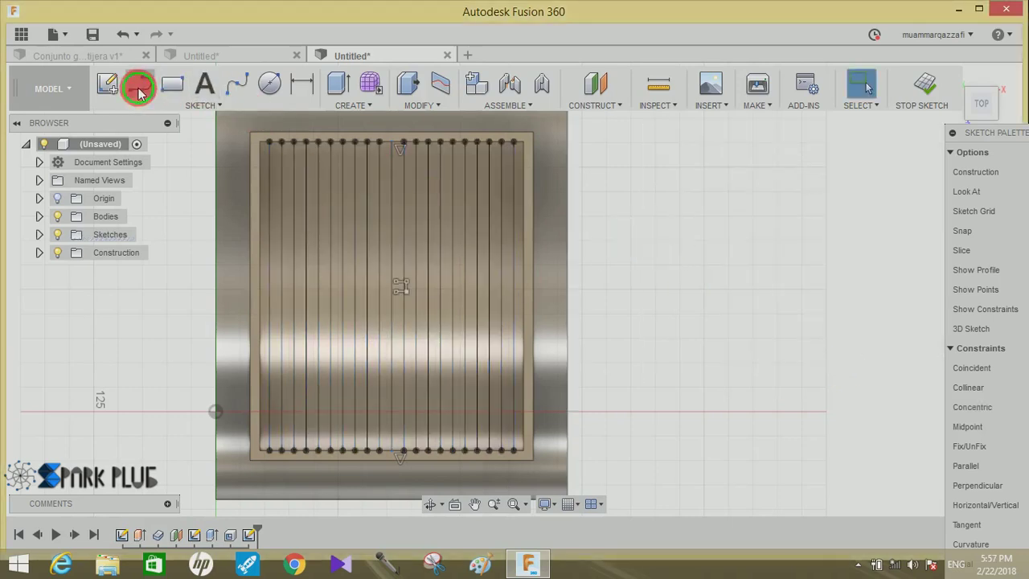
Draw a horizontal line across the box opening from left edge to right edge
left_click(259, 298)
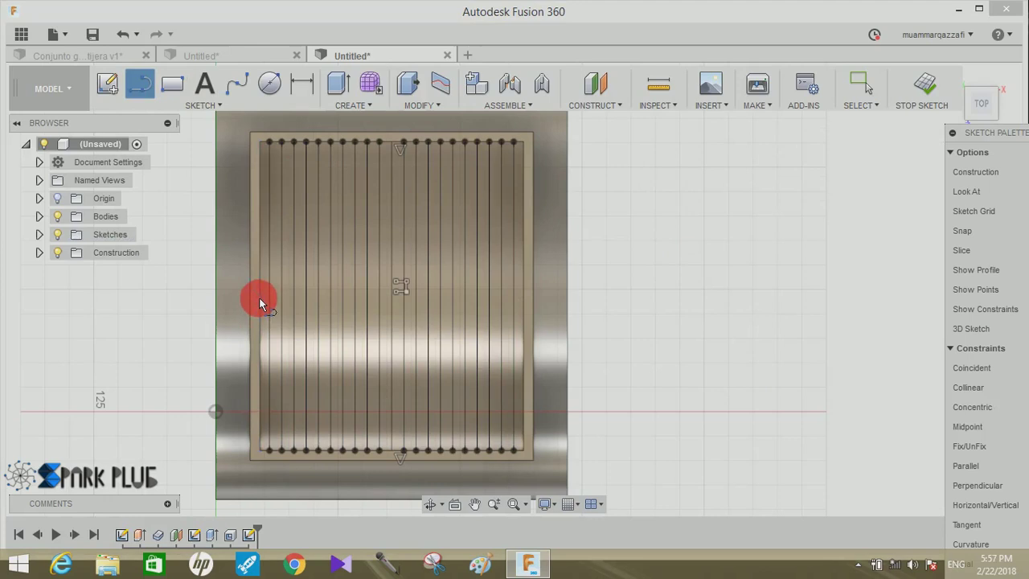
left_click(522, 297)
left_click(212, 106)
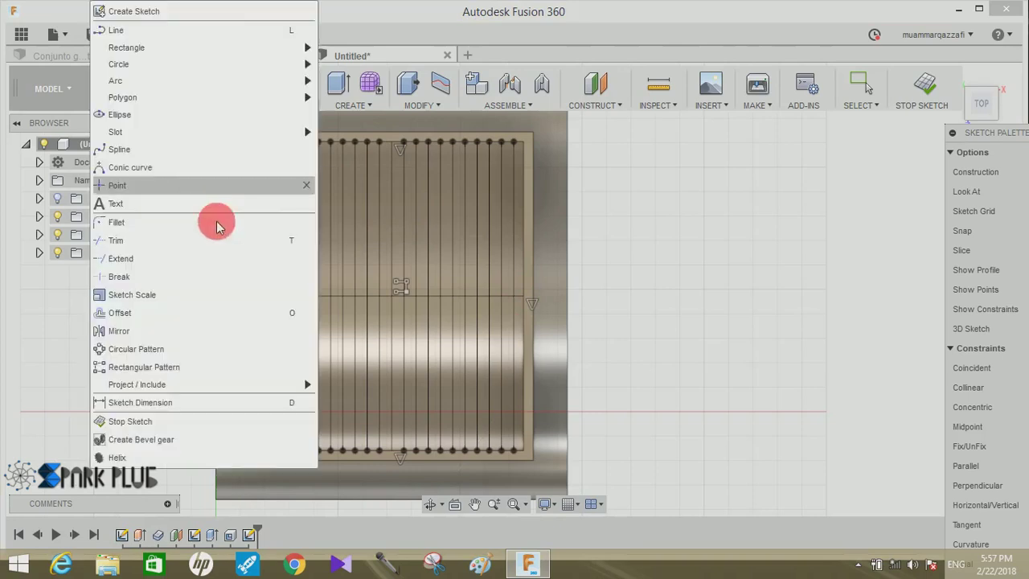
left_click(187, 366)
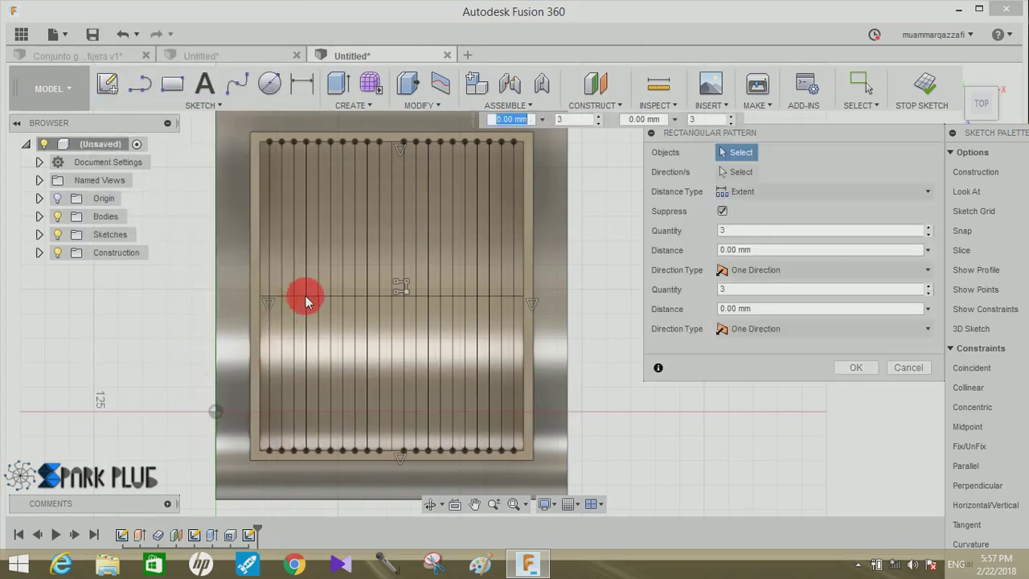
Pattern the horizontal line symmetrically into 21 rows over 150 mm, forming a square grid
left_click(313, 296)
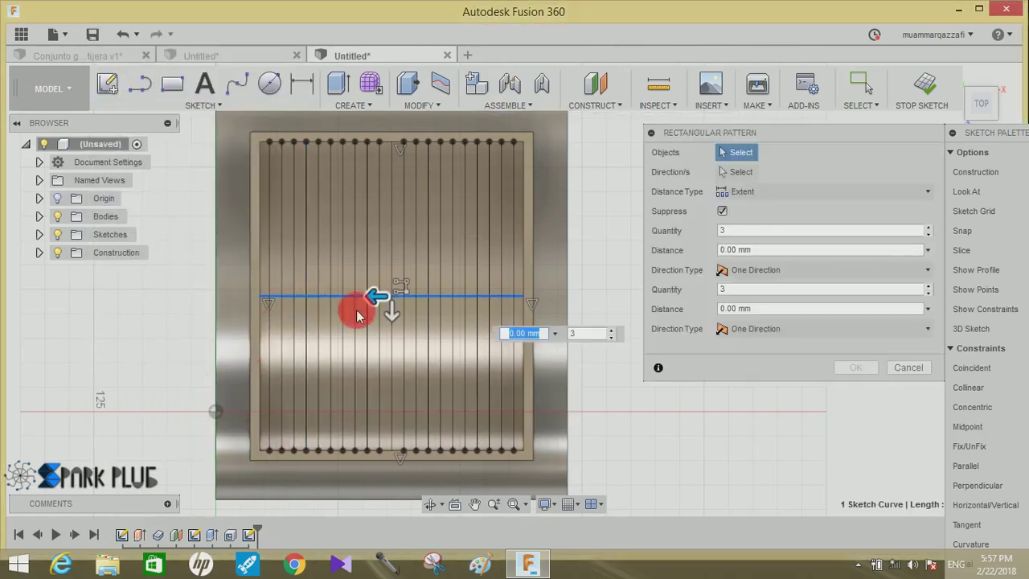
left_click_drag(394, 361, 391, 359)
left_click(754, 328)
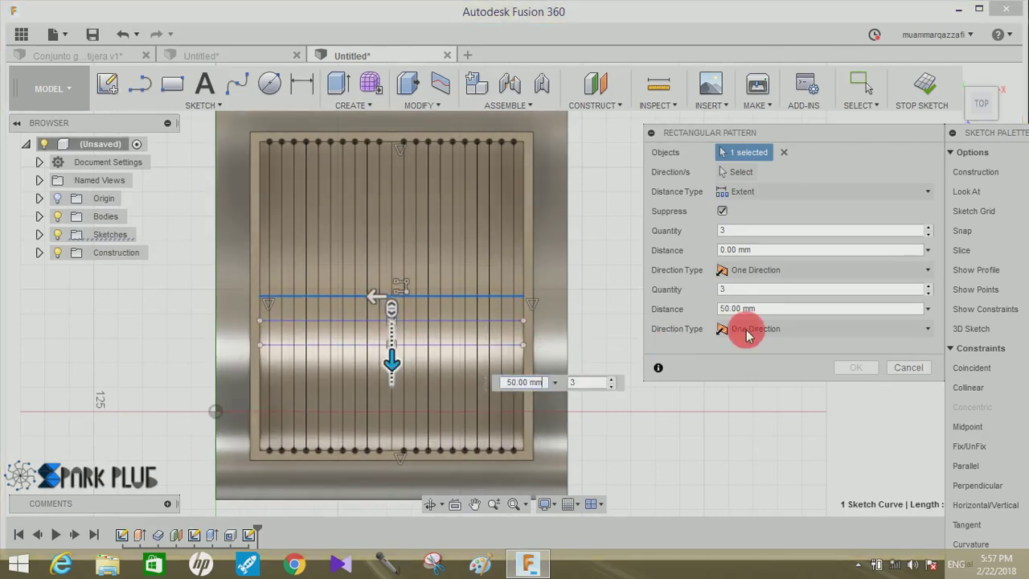
left_click(751, 367)
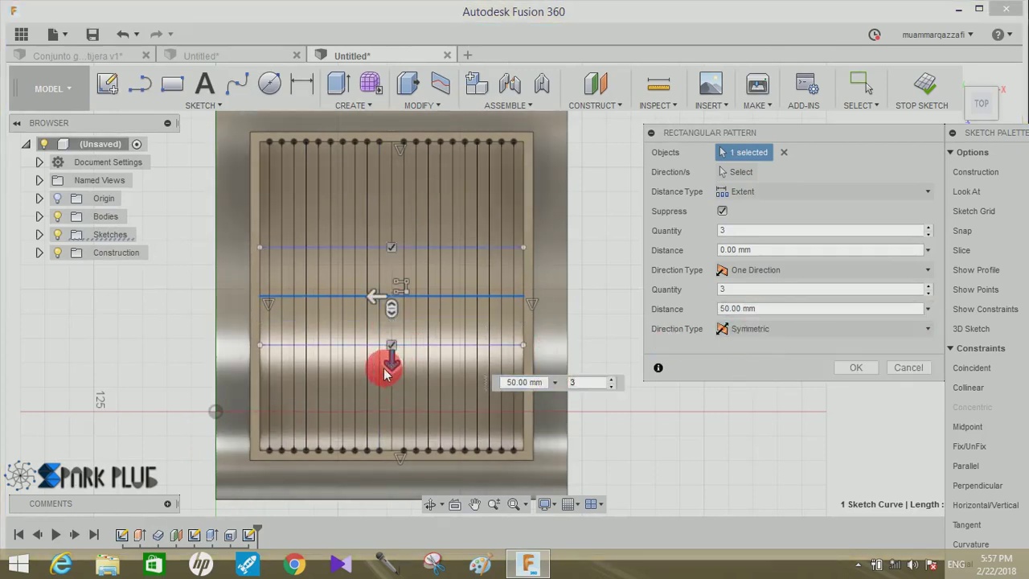
mouse_move(385, 372)
left_mouse_down()
mouse_move(343, 377)
mouse_move(377, 428)
mouse_move(366, 468)
left_mouse_up()
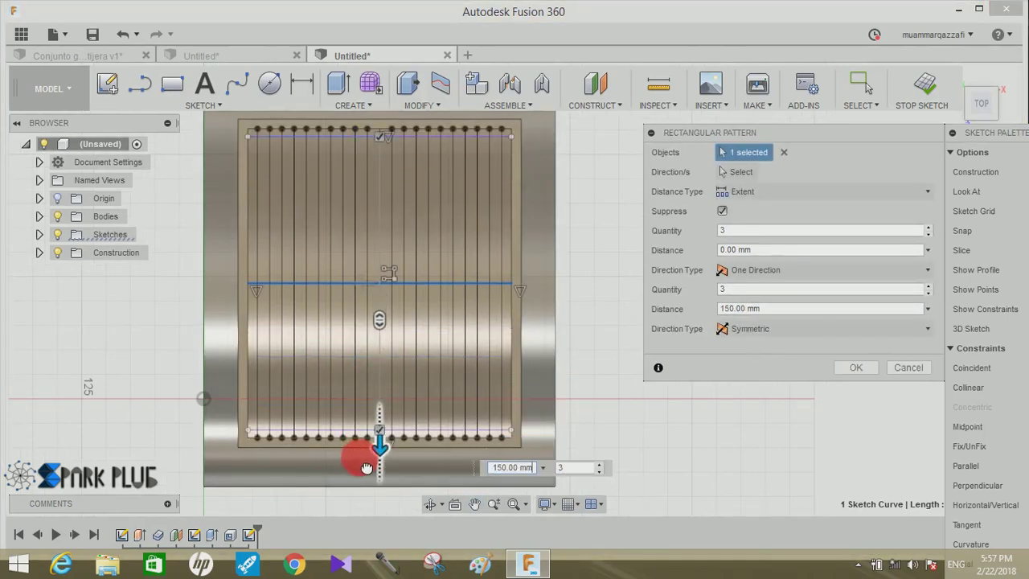
left_click(735, 311)
type("21")
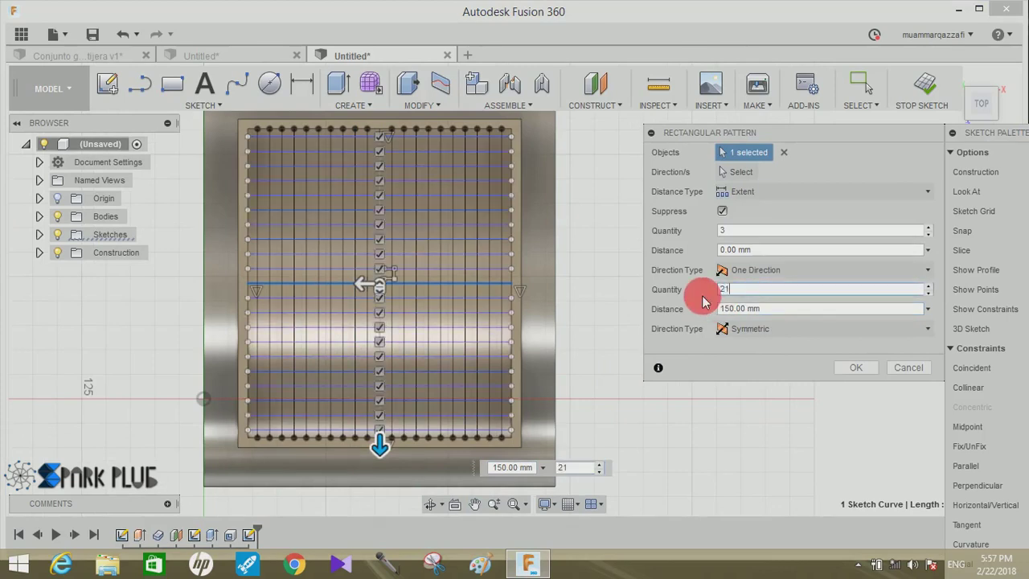
left_click(855, 367)
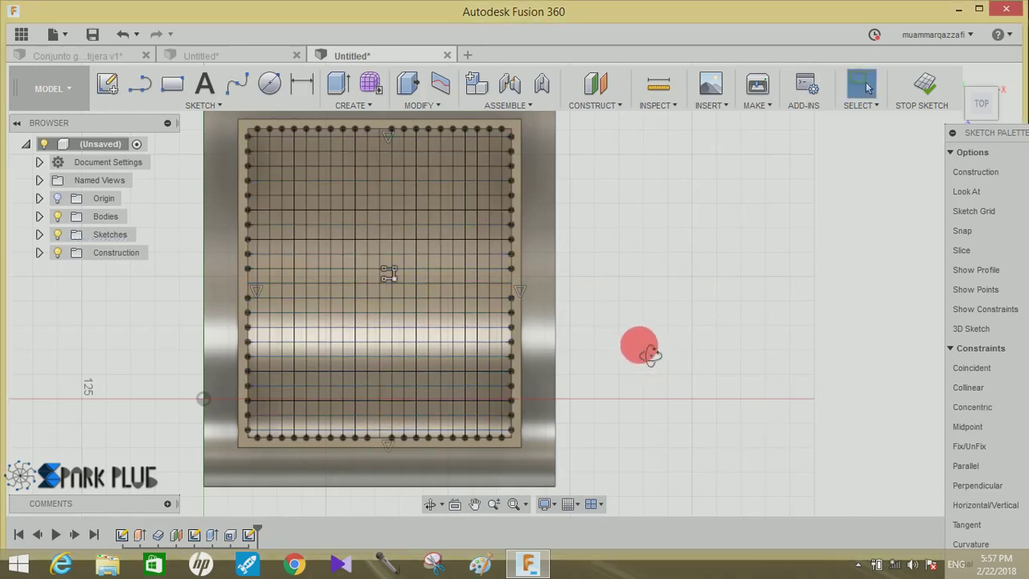
mouse_move(639, 349)
middle_mouse_down("shift")
mouse_move(611, 262)
mouse_move(635, 291)
mouse_move(730, 243)
mouse_move(659, 275)
mouse_move(604, 278)
mouse_move(696, 303)
mouse_move(489, 211)
middle_mouse_up("shift")
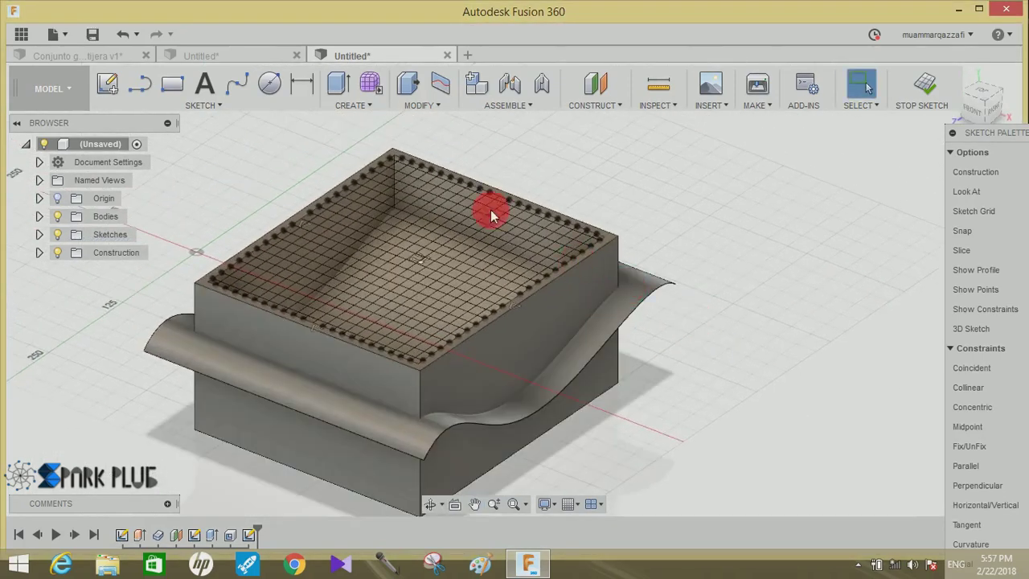
Turn all 44 grid lines into symmetric 0.20 mm Web walls, To Next, forming a ribbed lattice
left_click(346, 108)
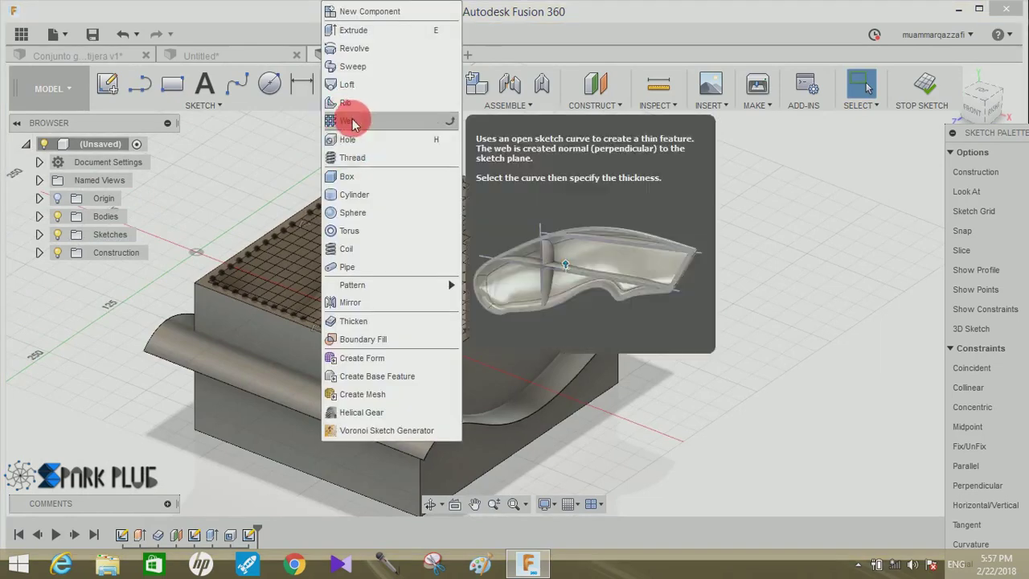
left_click(347, 121)
mouse_move(768, 392)
middle_mouse_down("shift")
mouse_move(563, 340)
mouse_move(235, 172)
middle_mouse_up("shift")
left_click_drag(199, 144, 647, 434)
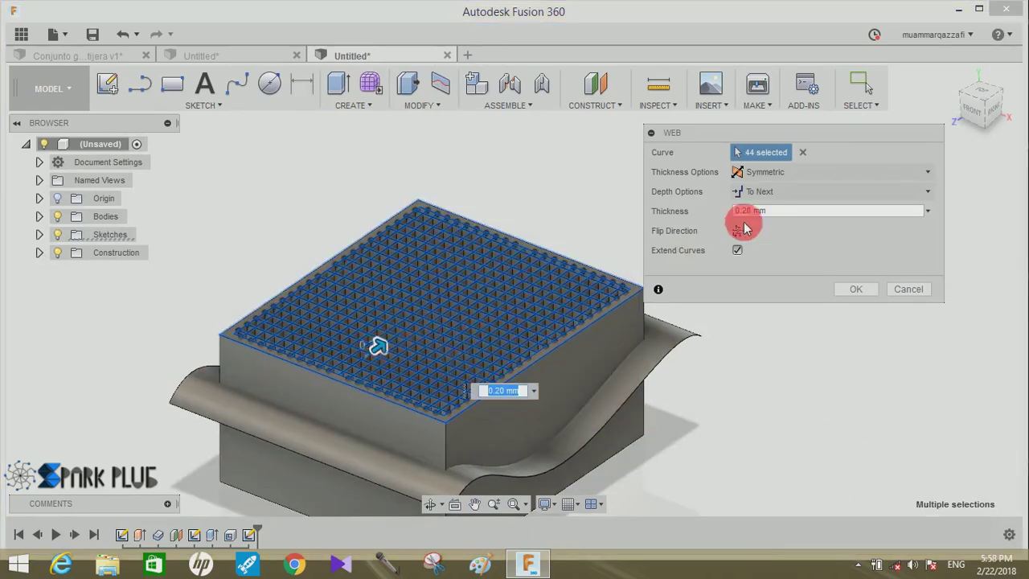
left_click(807, 376)
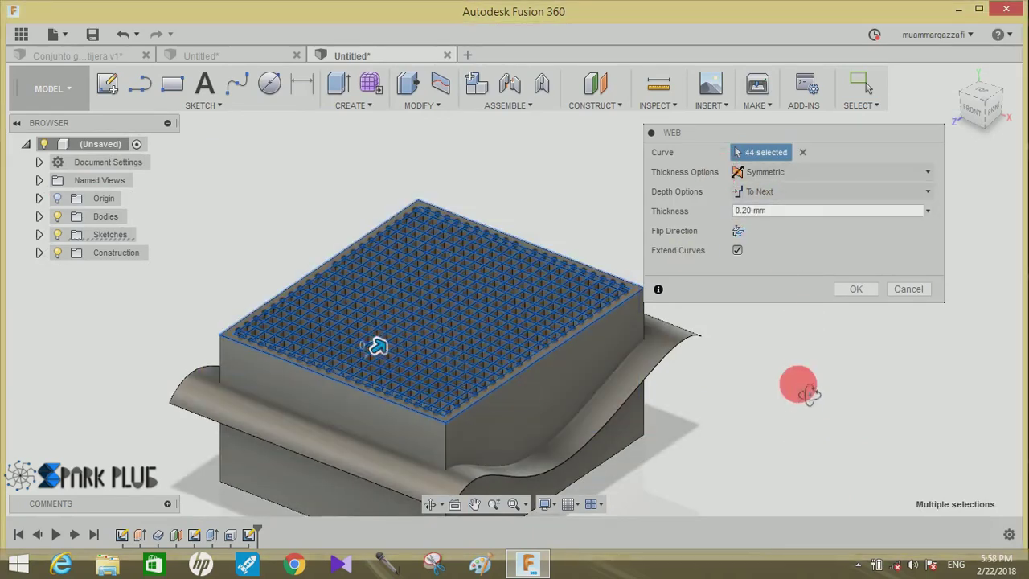
middle_click_drag(795, 424, 790, 394, "shift")
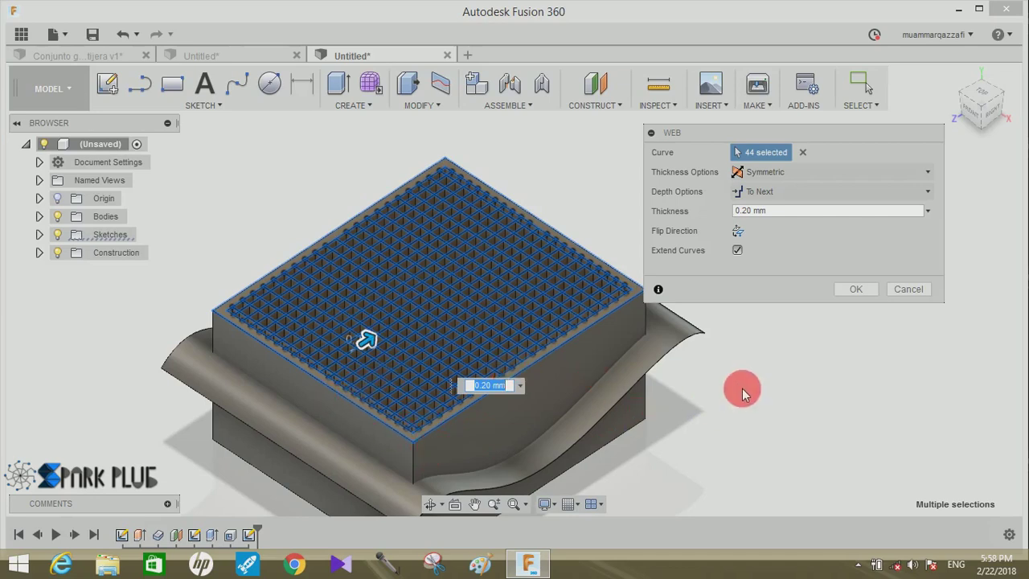
left_click(752, 210)
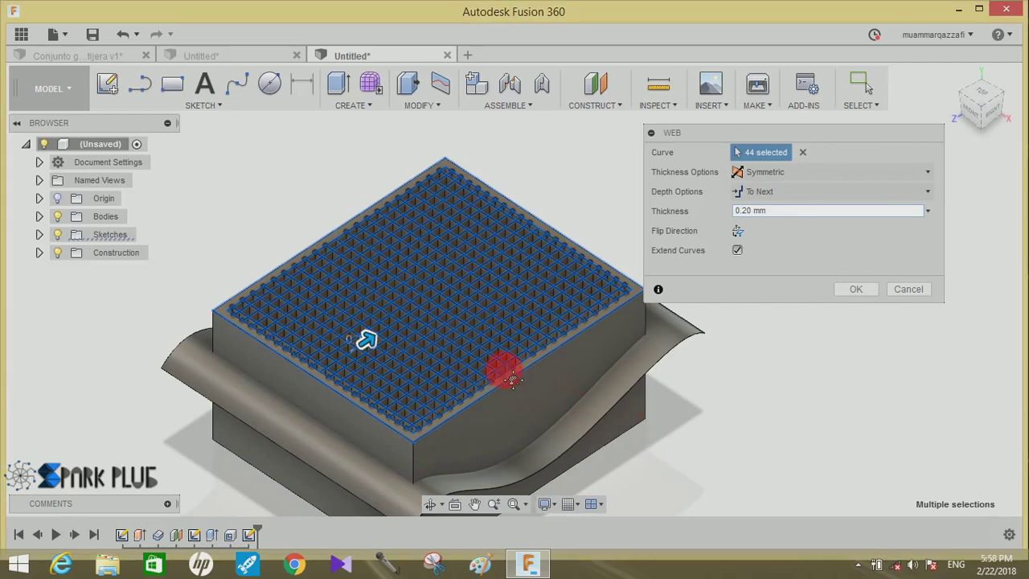
left_click(379, 344)
scroll(416, 317, "up", 5)
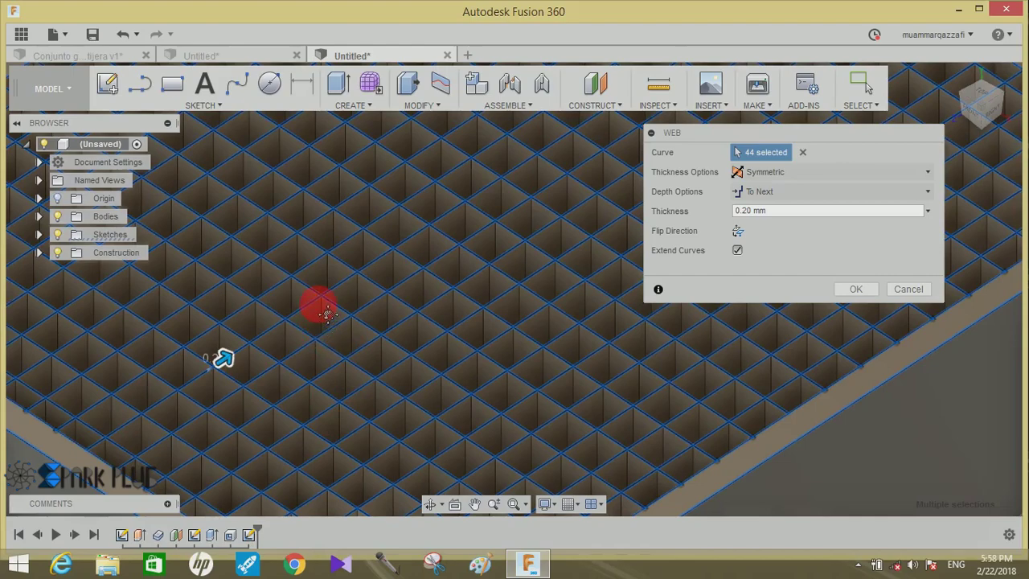
middle_click_drag(327, 314, 319, 310)
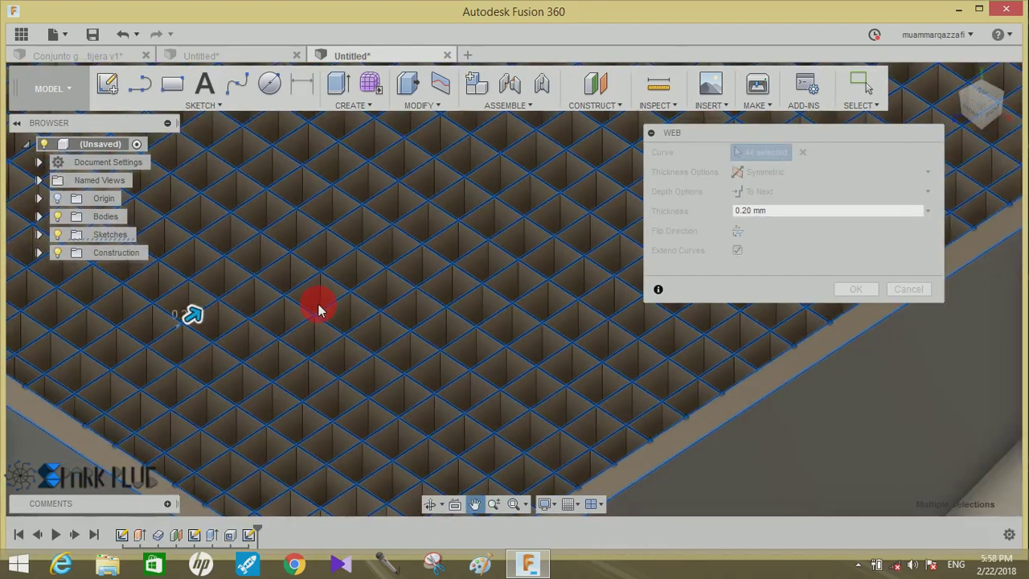
scroll(318, 310, "down", 5)
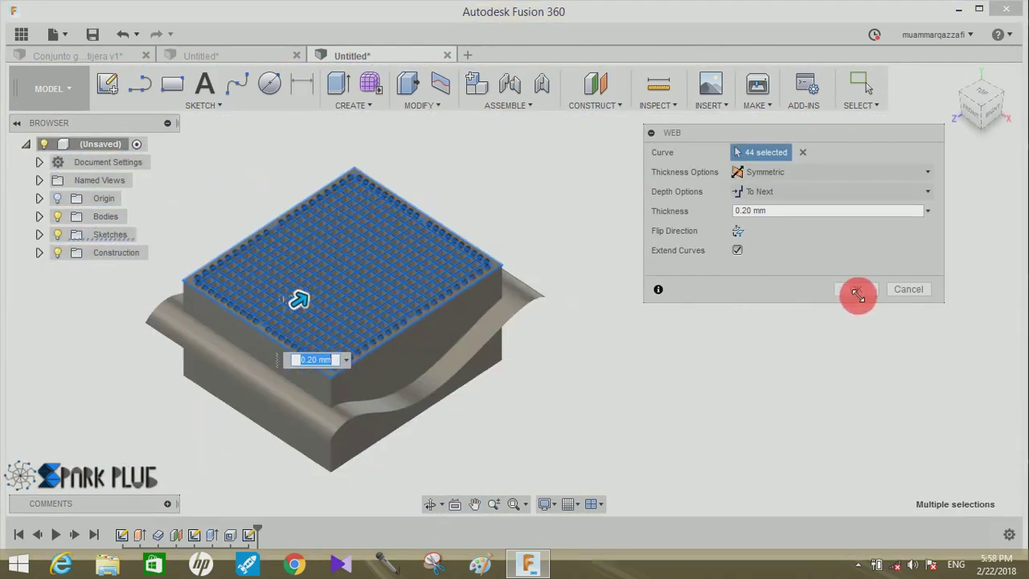
left_click(843, 289)
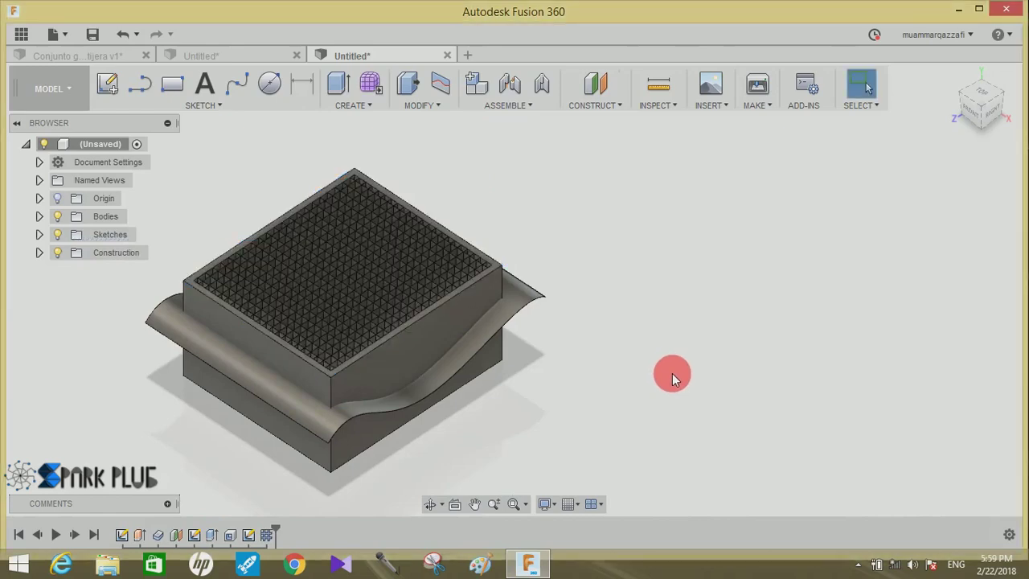
Zoom in and orbit for a close look at the ribbed lattice box
middle_click_drag(674, 375, 725, 368)
scroll(487, 262, "up", 2)
scroll(466, 280, "up", 3)
scroll(528, 338, "up", 2)
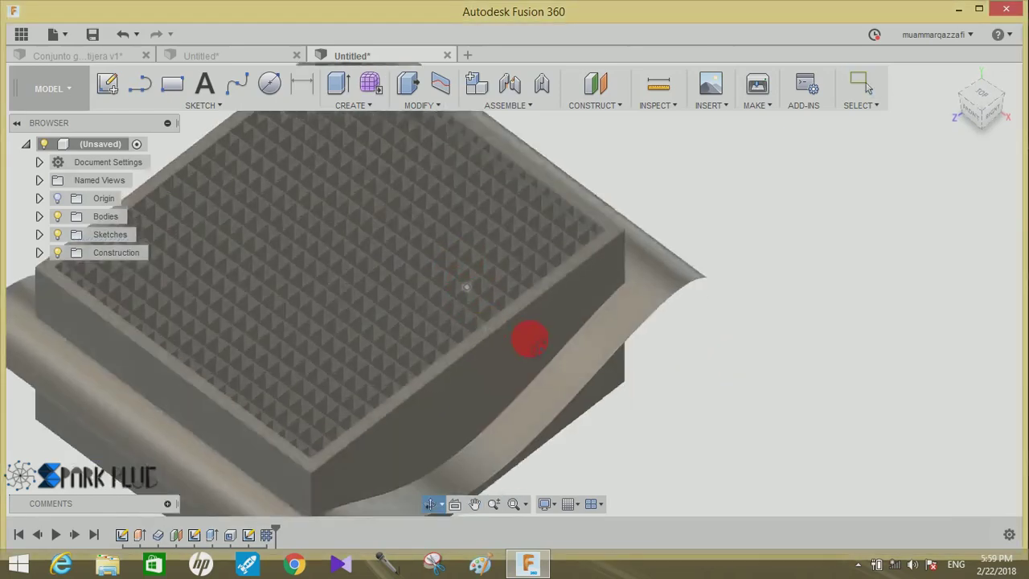
mouse_move(529, 337)
middle_mouse_down("shift")
mouse_move(611, 300)
mouse_move(539, 282)
mouse_move(485, 196)
mouse_move(480, 278)
mouse_move(526, 296)
middle_mouse_up("shift")
scroll(172, 195, "down", 3)
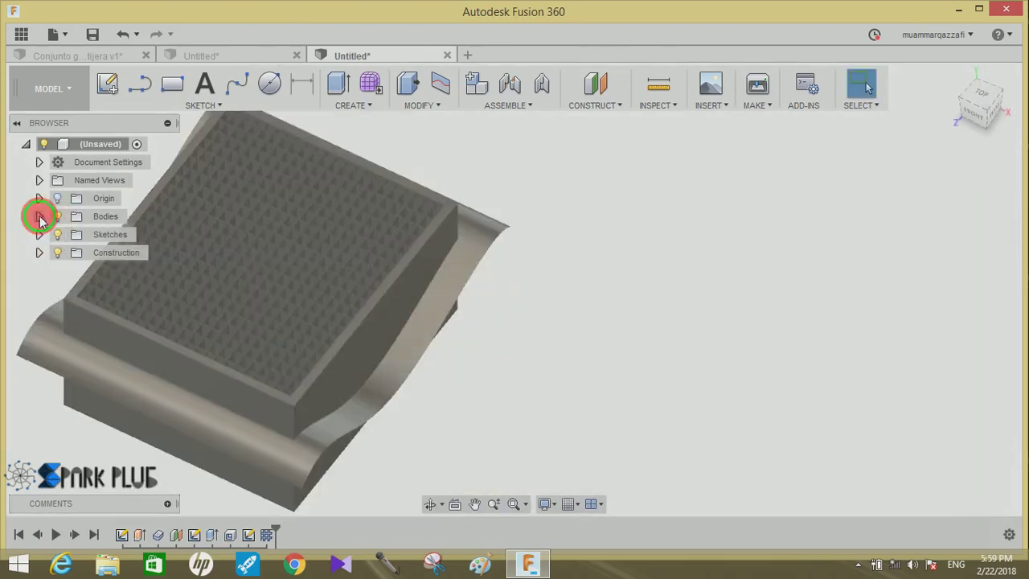
Expand the Bodies folder and make Body3 visible again alongside the curved surface Body2
left_click(39, 216)
middle_click_drag(260, 311, 482, 282)
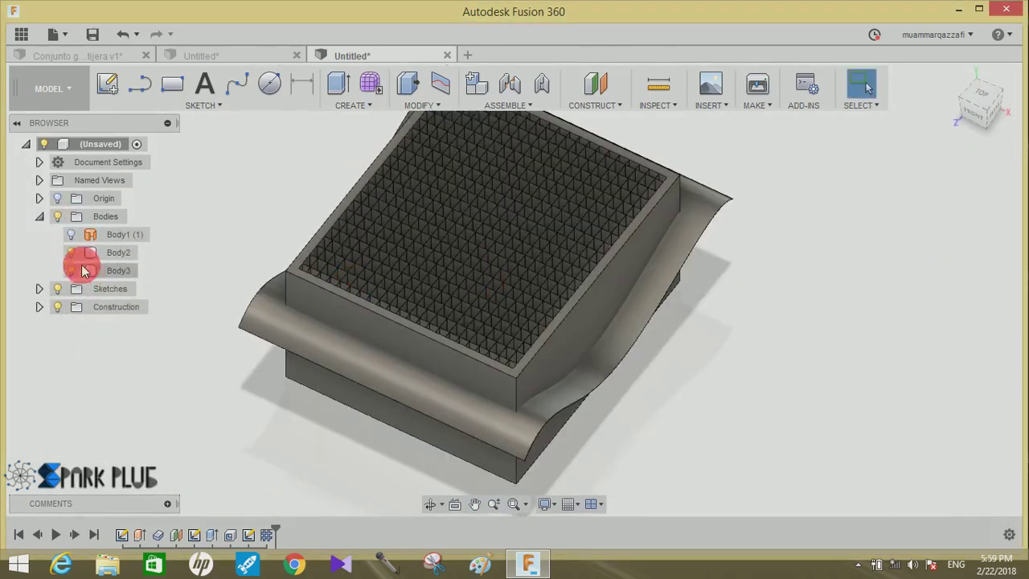
left_click(119, 278)
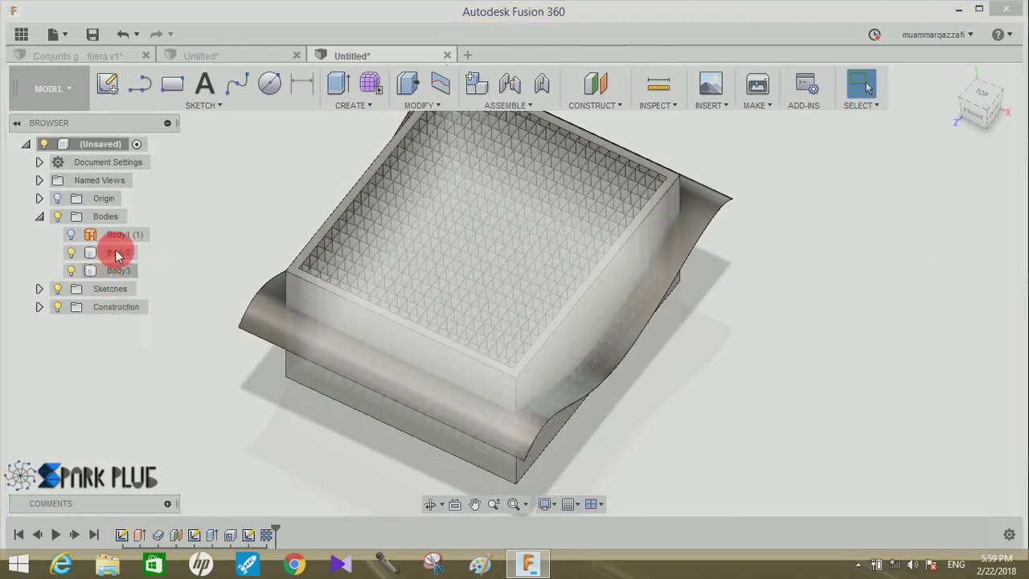
left_click(119, 252)
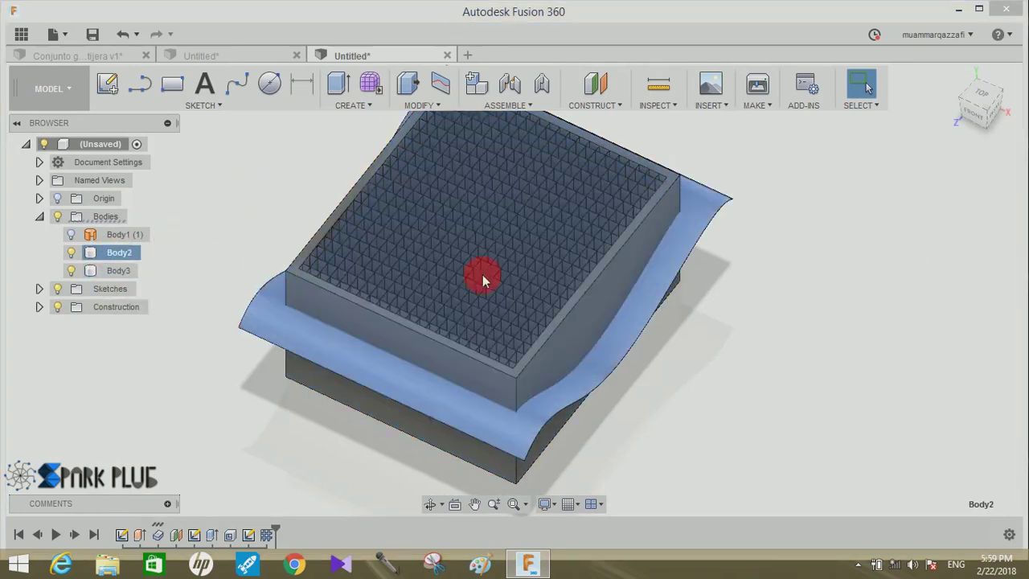
left_click(762, 354)
middle_click_drag(758, 349, 659, 269, "shift")
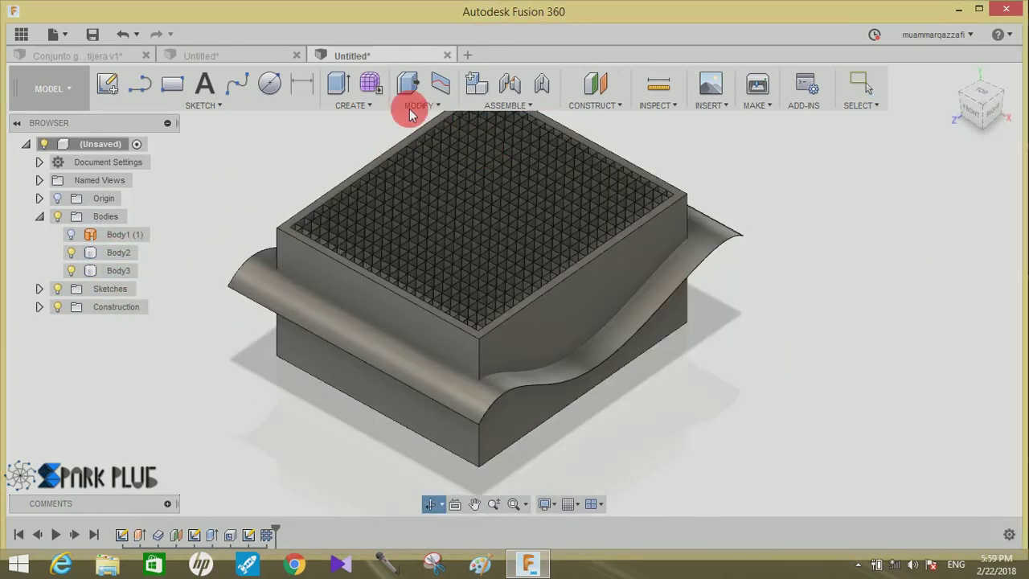
left_click(407, 105)
left_click(436, 252)
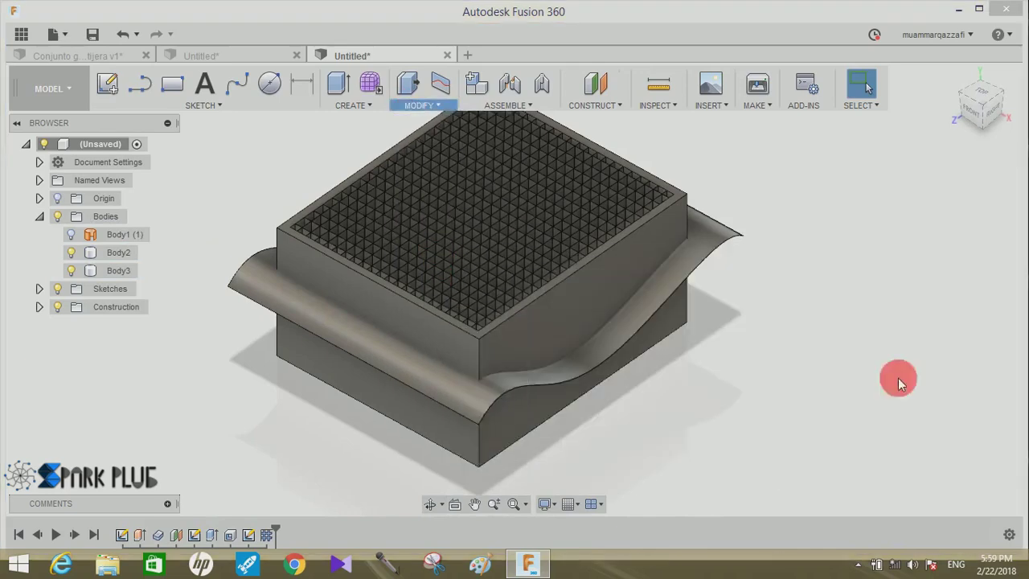
Combine with Intersect, using Body3 as target and the curved surface Body2 as tool
left_click(560, 302)
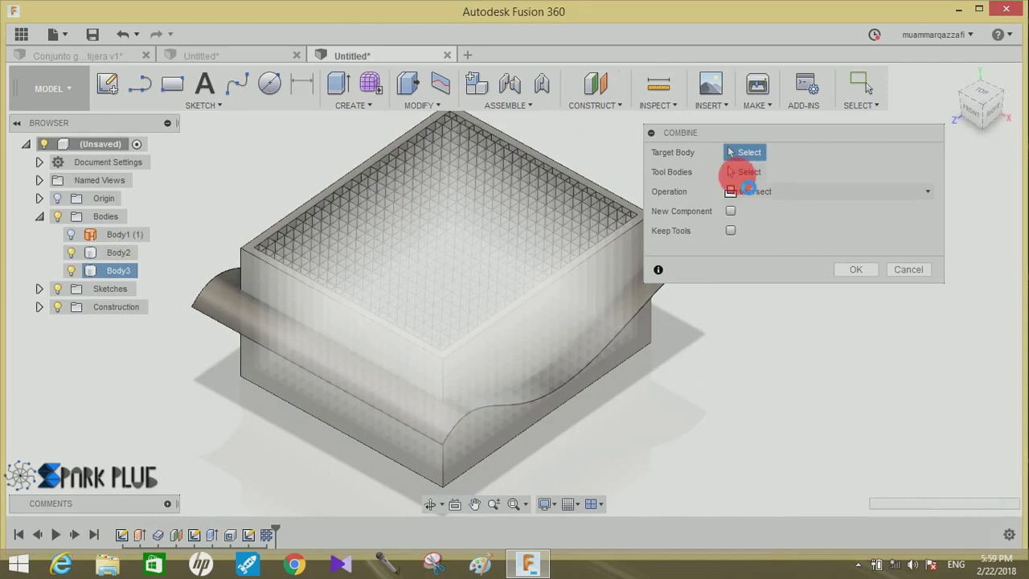
left_click(641, 305)
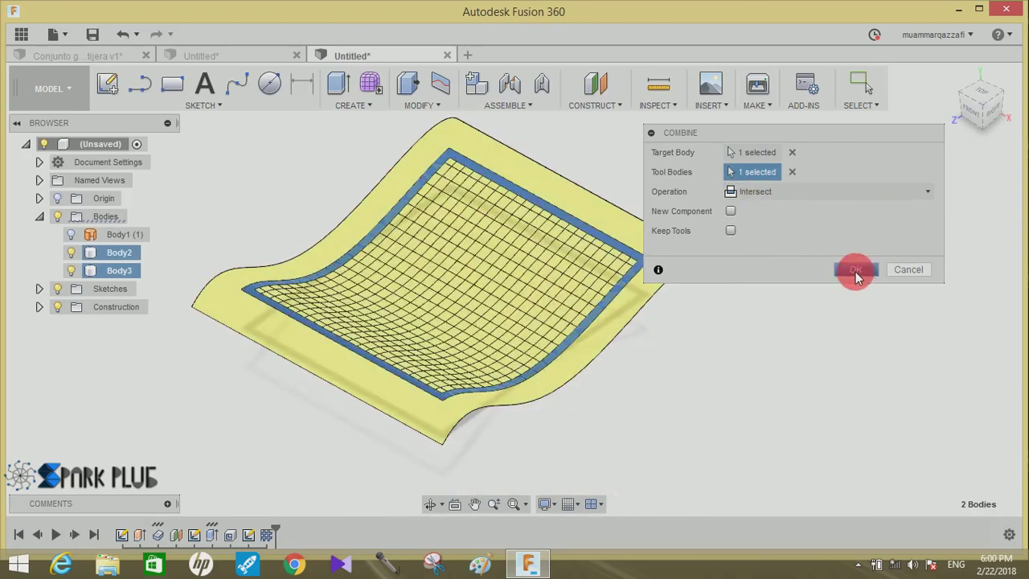
left_click(859, 271)
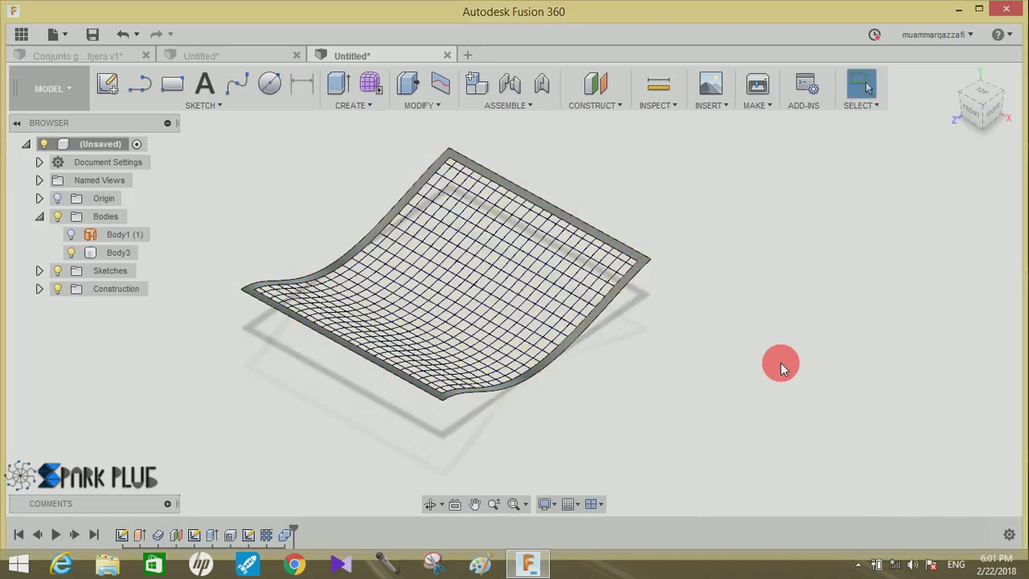
Orbit and zoom around the new wavy wire-mesh sheet from several angles
scroll(478, 287, "up", 3)
mouse_move(458, 273)
middle_mouse_down("shift")
mouse_move(505, 230)
mouse_move(586, 281)
mouse_move(544, 378)
middle_mouse_up("shift")
mouse_move(342, 357)
middle_mouse_down("shift")
mouse_move(356, 322)
mouse_move(501, 282)
mouse_move(654, 262)
mouse_move(671, 338)
mouse_move(551, 375)
mouse_move(510, 337)
mouse_move(520, 317)
mouse_move(479, 362)
mouse_move(437, 347)
middle_mouse_up("shift")
scroll(438, 306, "up", 3)
scroll(442, 298, "up", 3)
scroll(441, 297, "up", 2)
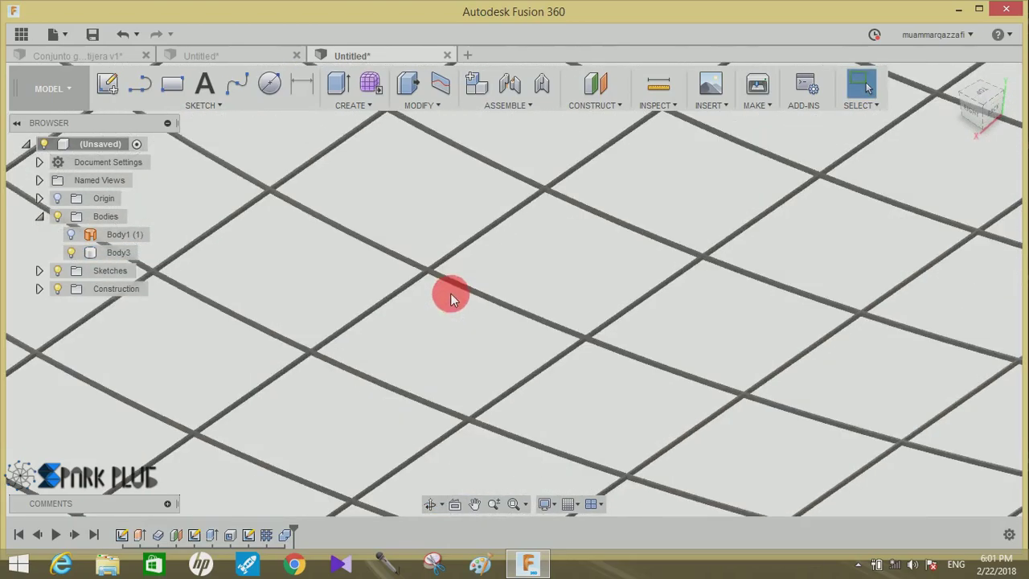
mouse_move(420, 298)
middle_mouse_down("shift")
mouse_move(294, 280)
mouse_move(252, 262)
mouse_move(367, 276)
mouse_move(506, 317)
mouse_move(629, 286)
mouse_move(241, 126)
middle_mouse_up("shift")
scroll(367, 273, "down", 5)
scroll(395, 287, "down", 3)
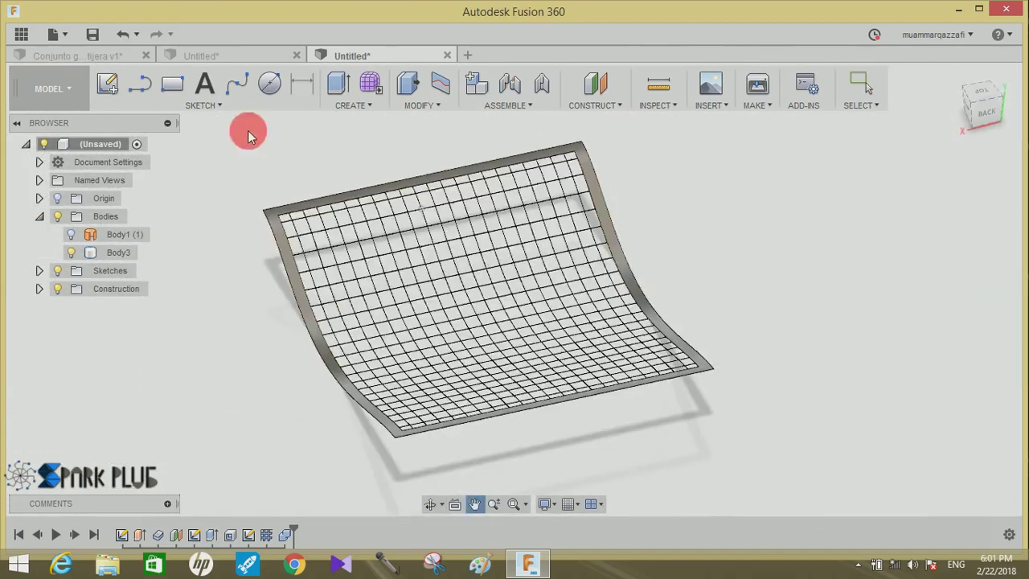
Switch to the other Untitled design and view the racket-shaped net Body3 from the side
left_click(223, 53)
left_click(521, 310)
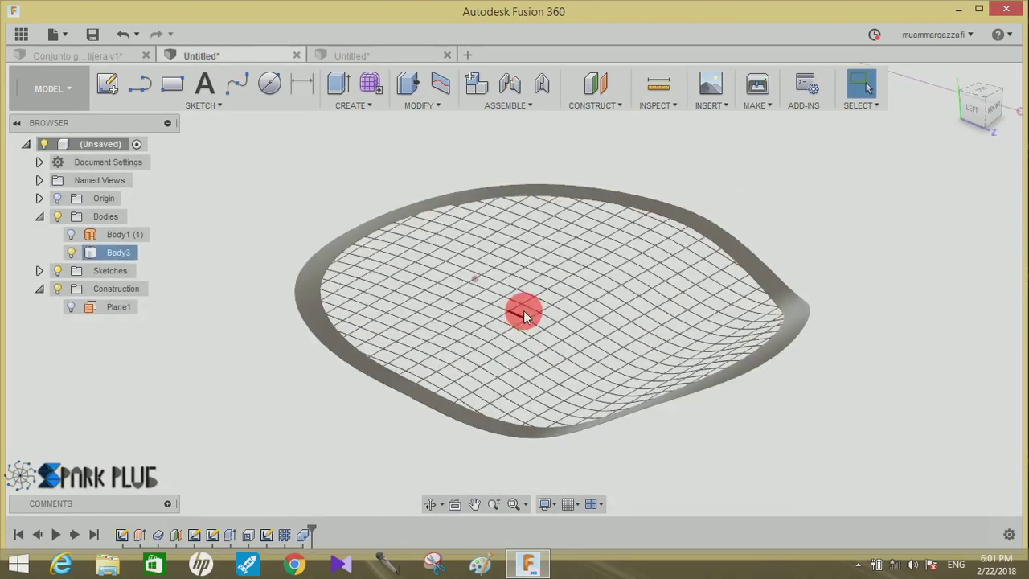
mouse_move(524, 308)
middle_mouse_down("shift")
mouse_move(603, 349)
mouse_move(626, 304)
mouse_move(681, 344)
mouse_move(539, 303)
mouse_move(392, 309)
mouse_move(374, 334)
mouse_move(544, 294)
mouse_move(590, 329)
mouse_move(790, 284)
middle_mouse_up("shift")
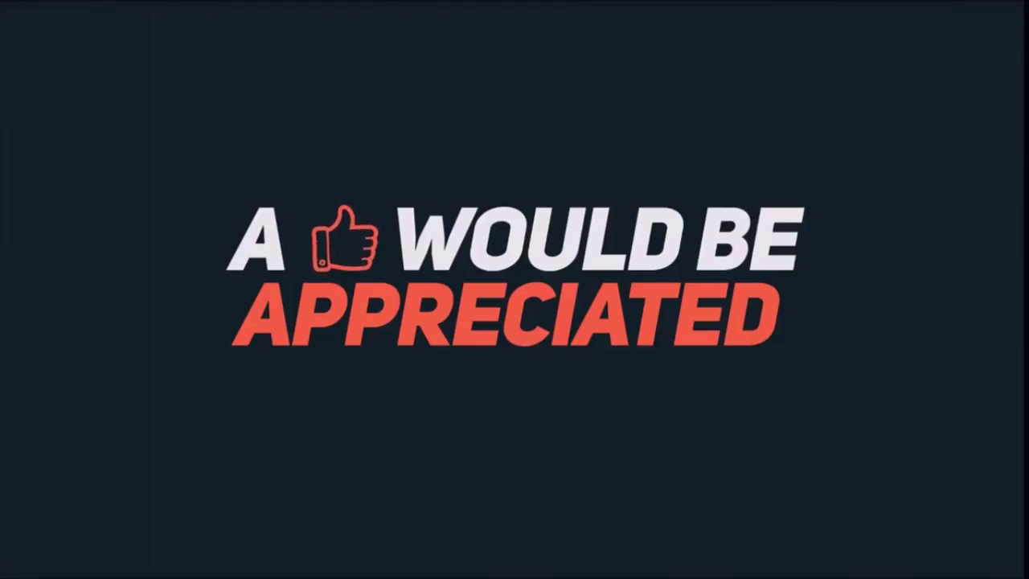